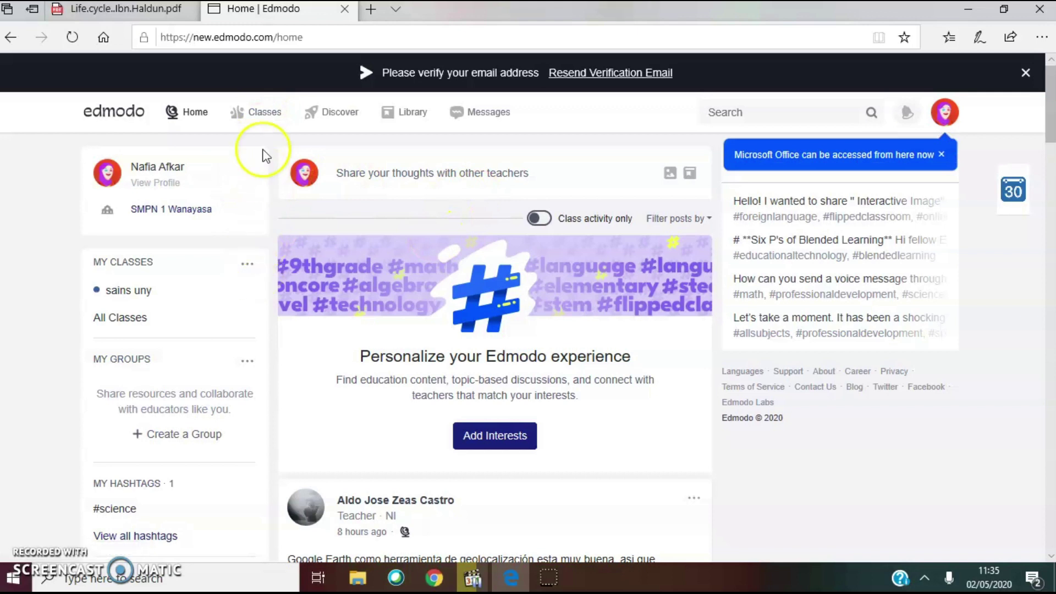
- Join the teacher's existing class by entering its class code
click(264, 116)
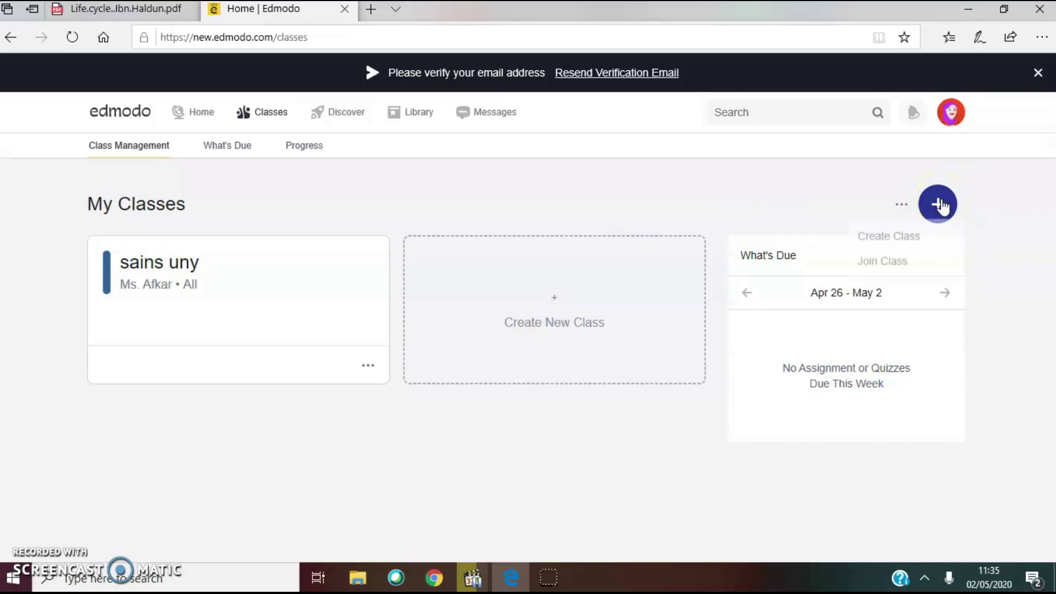
click(892, 272)
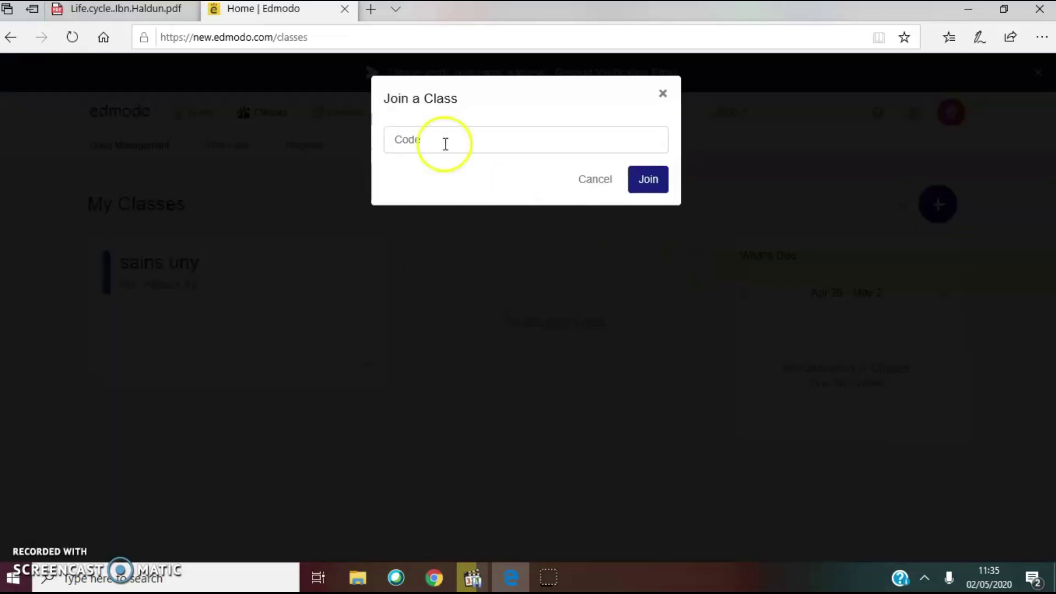
click(419, 138)
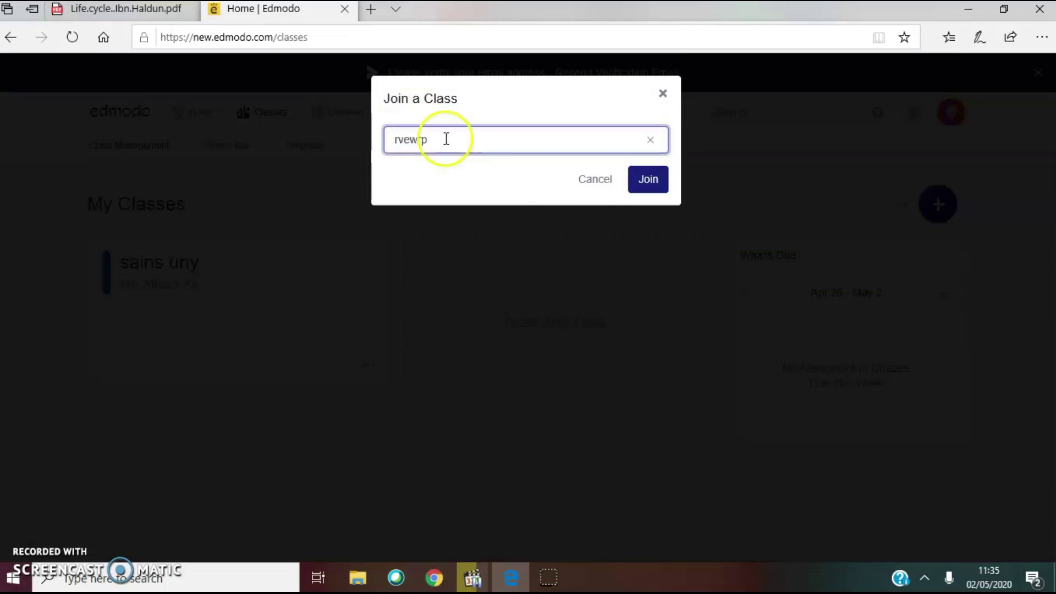
click(649, 180)
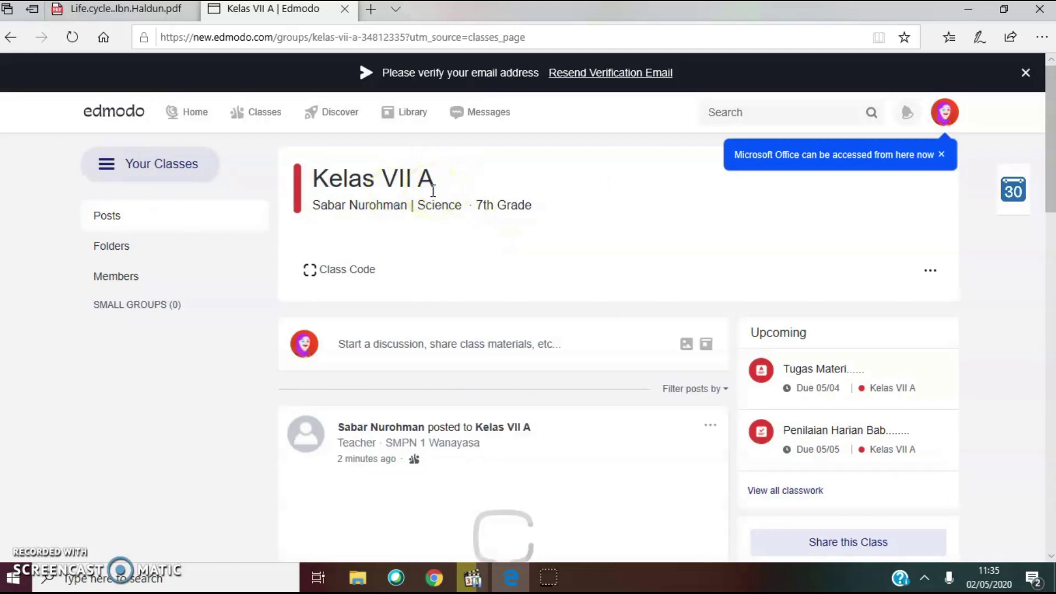
- Look through the Kelas VII A posts from the oldest greeting up through the image, videos, PDF module, poll and Phet simulation post
scroll(482, 352, down, 20)
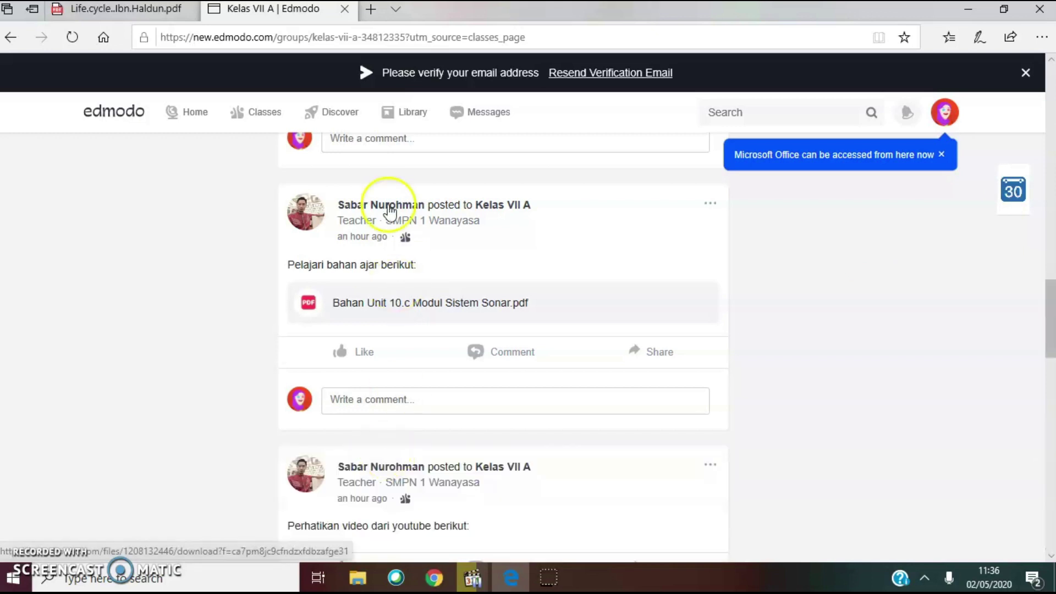
scroll(473, 441, down, 20)
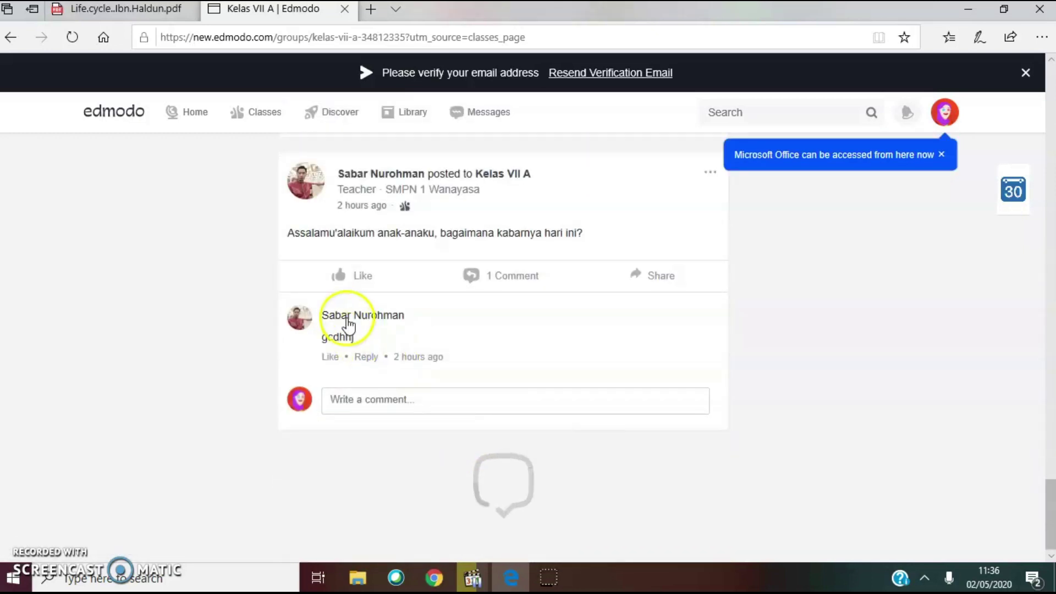
scroll(384, 316, up, 2)
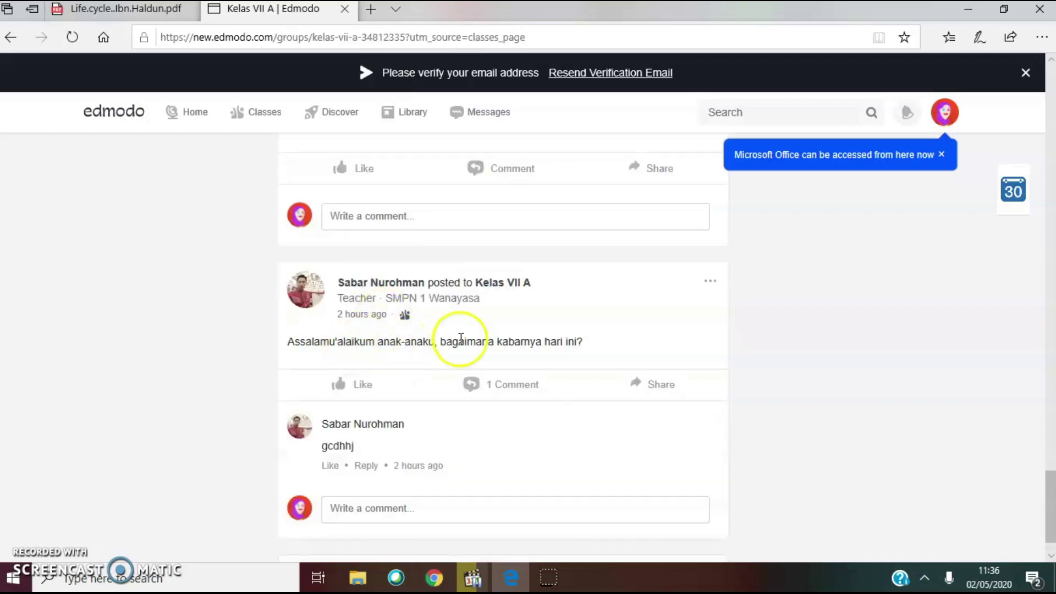
scroll(461, 352, up, 2)
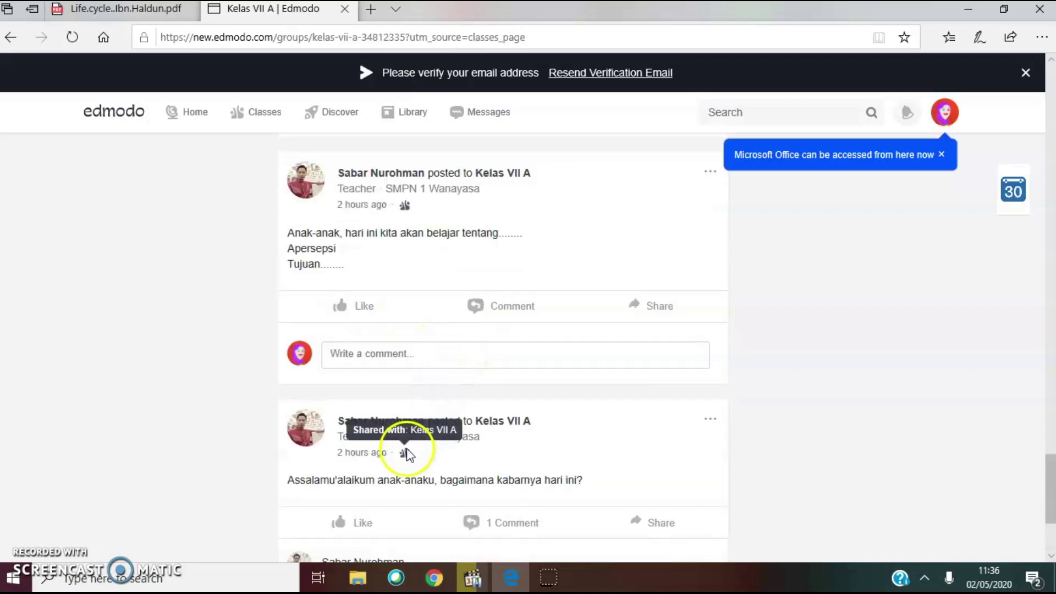
scroll(409, 435, up, 2)
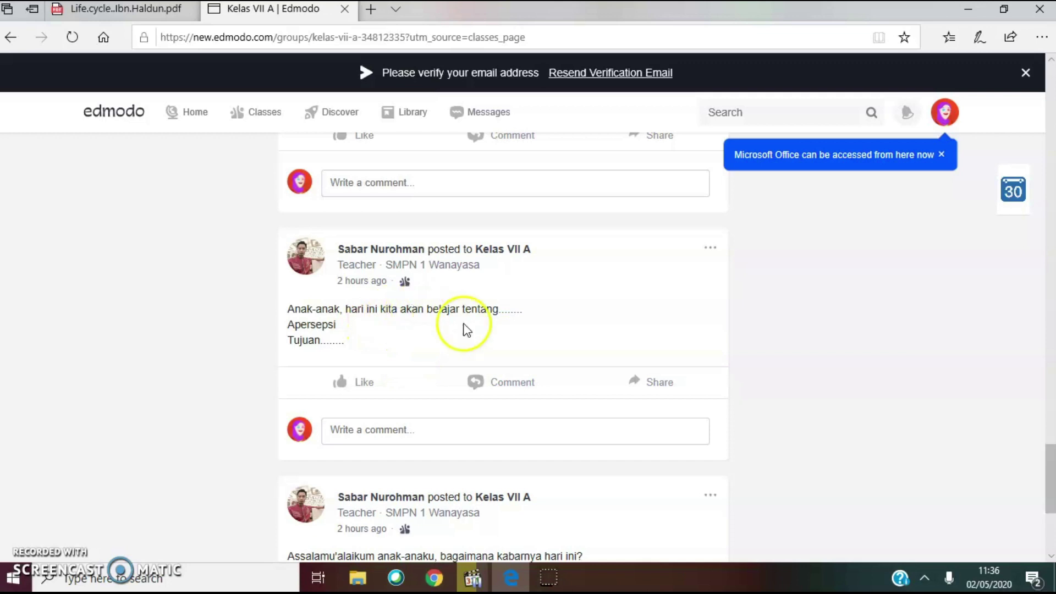
scroll(466, 329, up, 7)
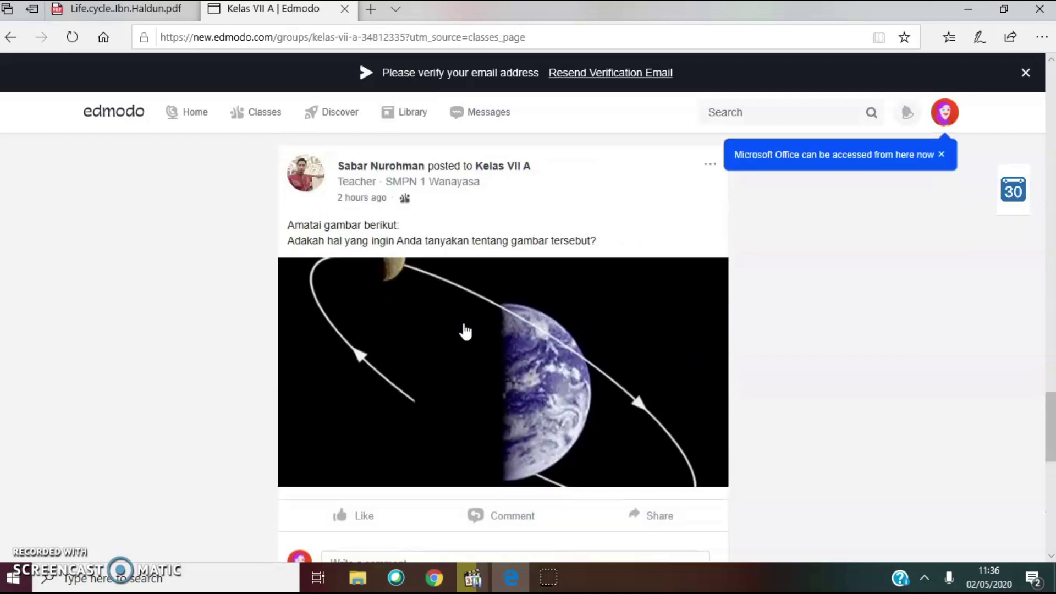
scroll(487, 352, down, 10)
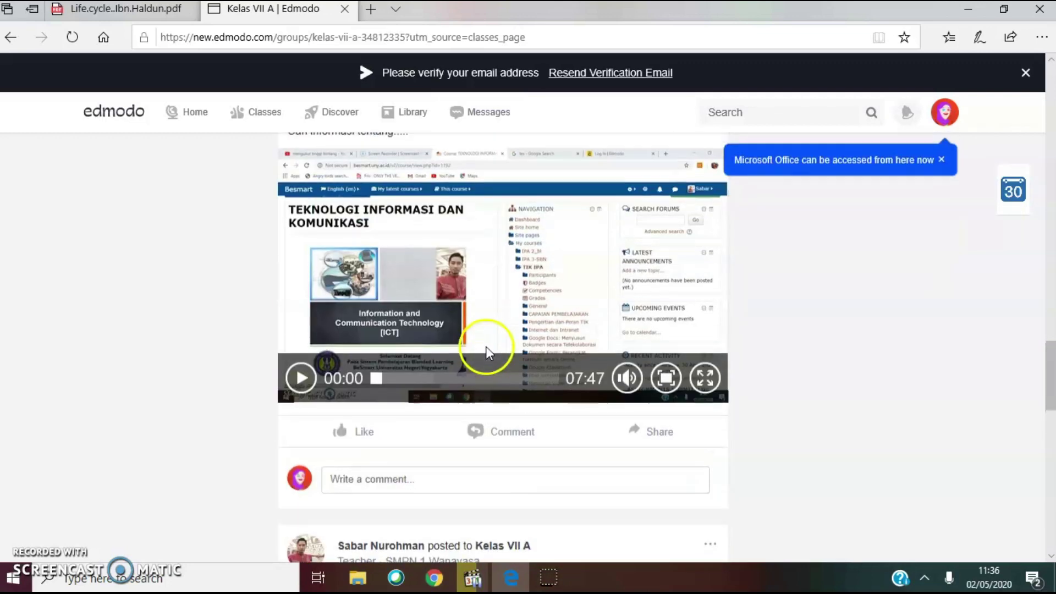
scroll(411, 308, up, 5)
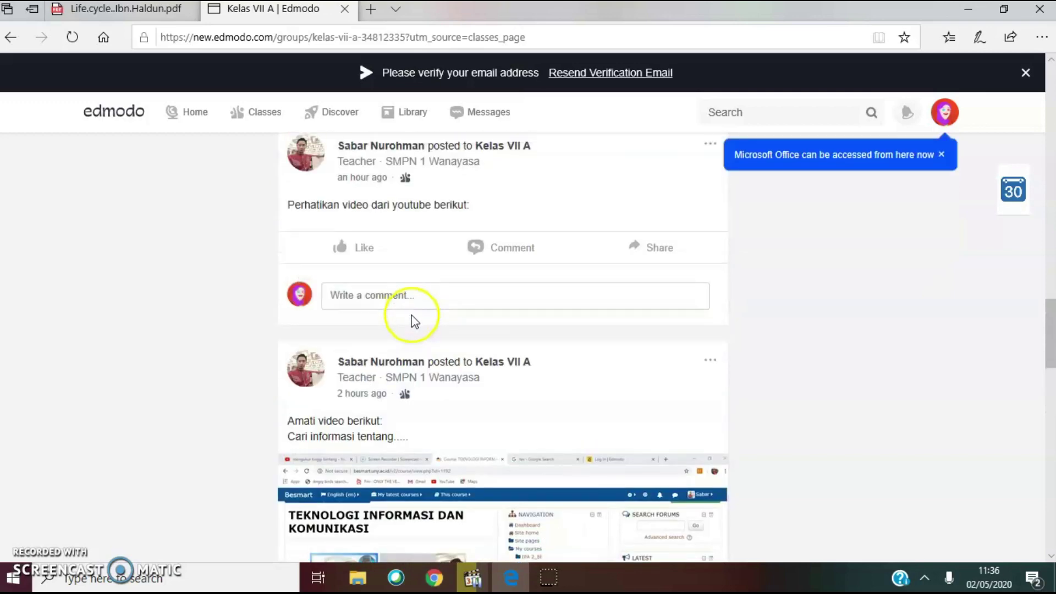
scroll(414, 321, up, 7)
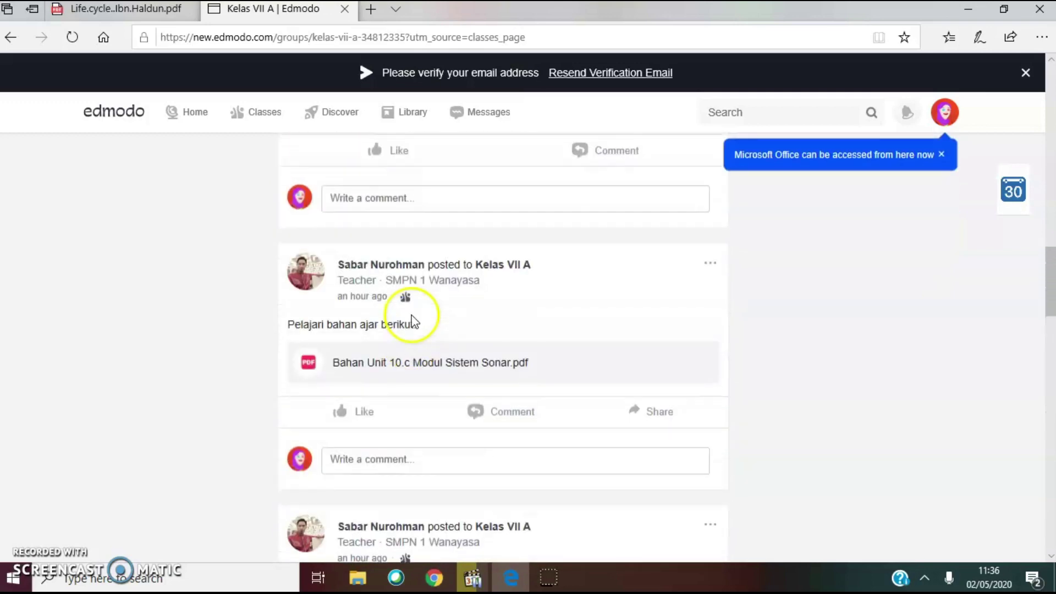
scroll(413, 320, down, 4)
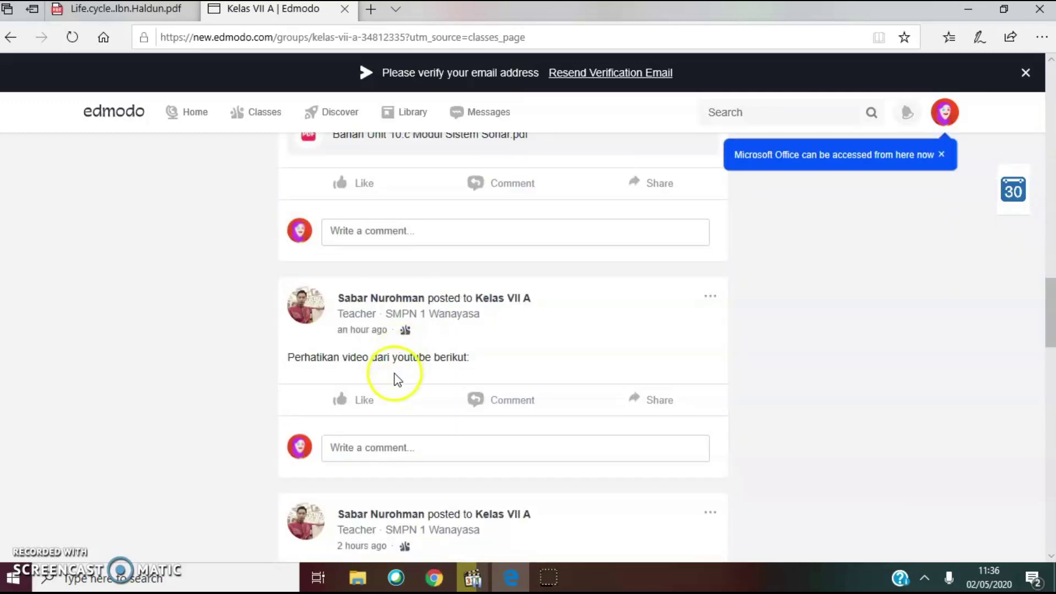
scroll(376, 356, up, 5)
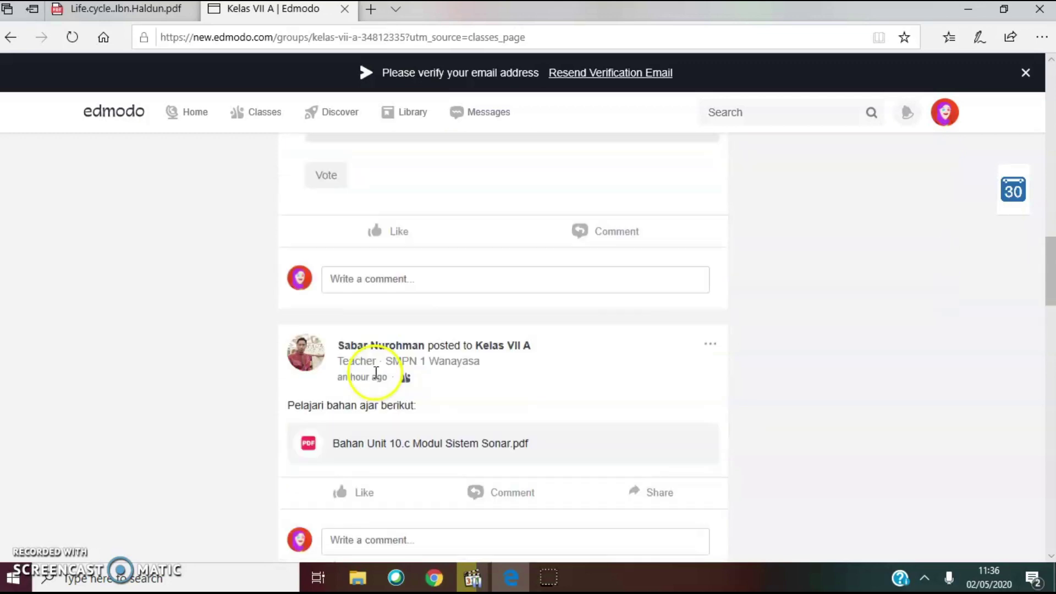
scroll(373, 379, down, 1)
scroll(427, 361, up, 6)
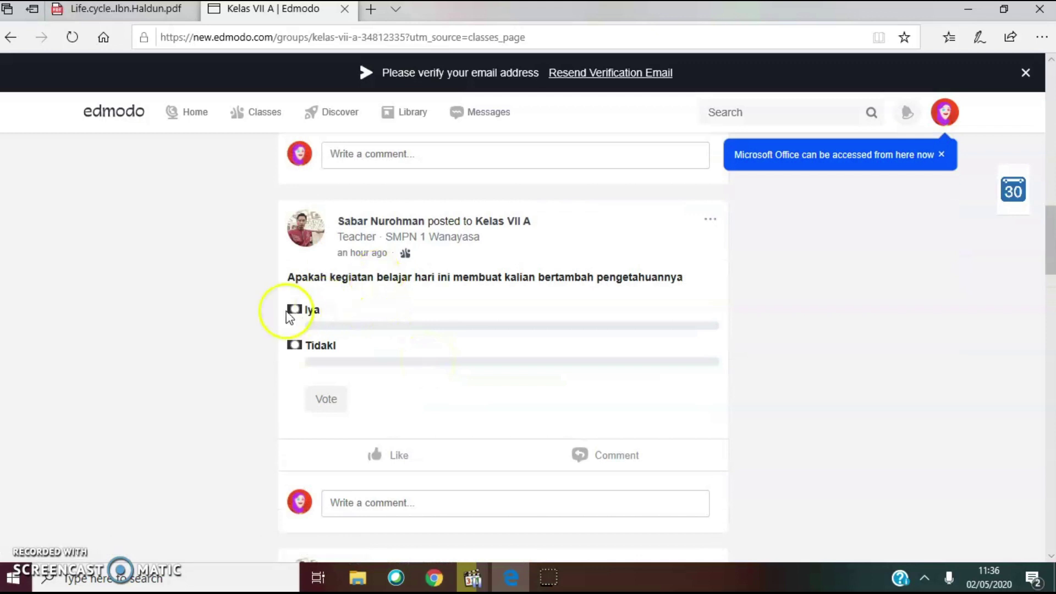
scroll(414, 301, up, 4)
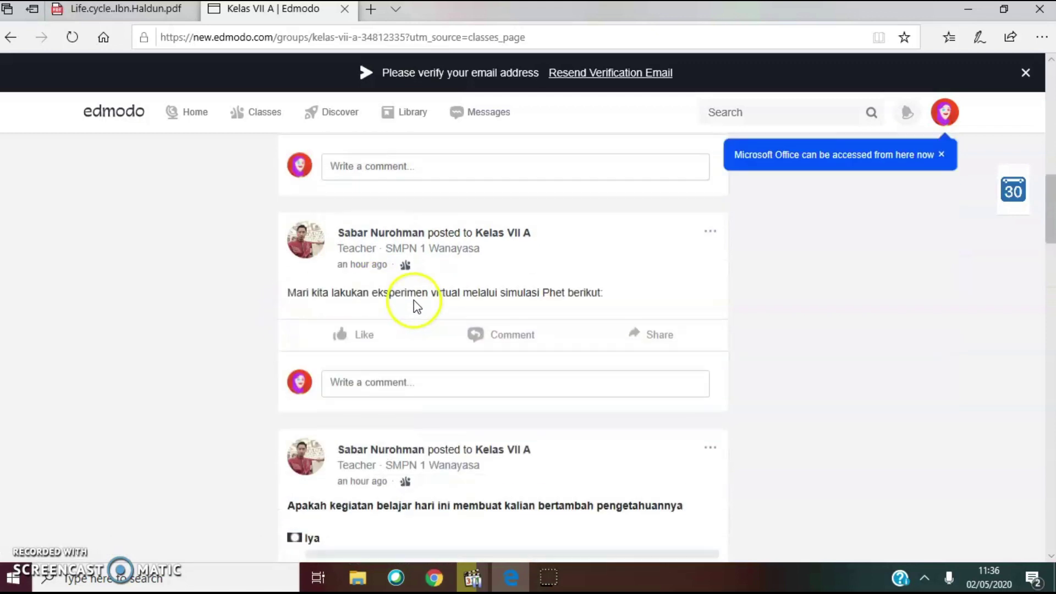
- Vote "Iya" in the poll "Apakah kegiatan belajar hari ini membuat kalian bertambah pengetahuannya"
scroll(444, 423, down, 3)
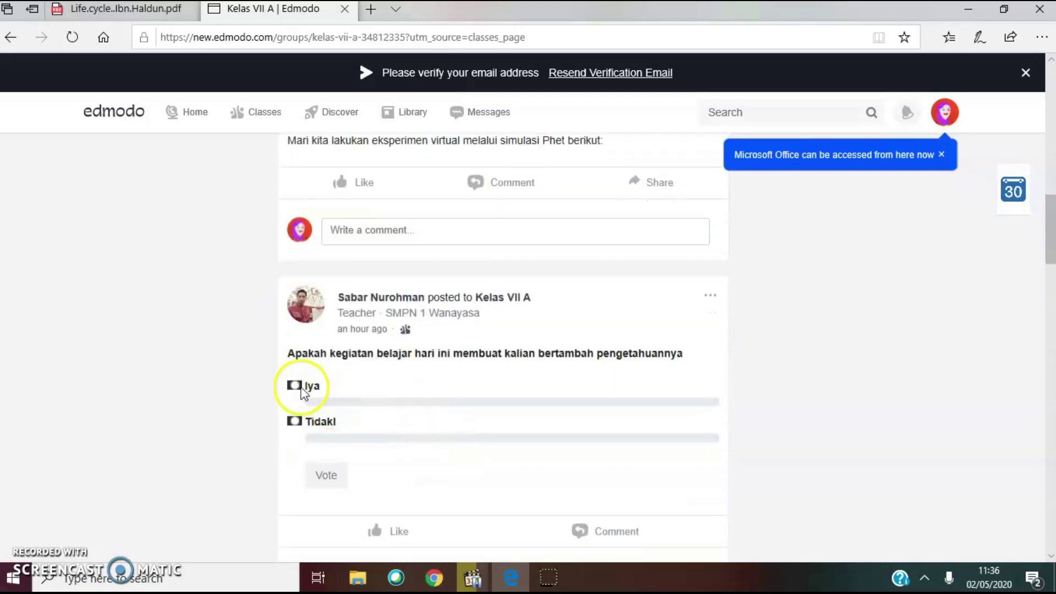
scroll(341, 413, down, 3)
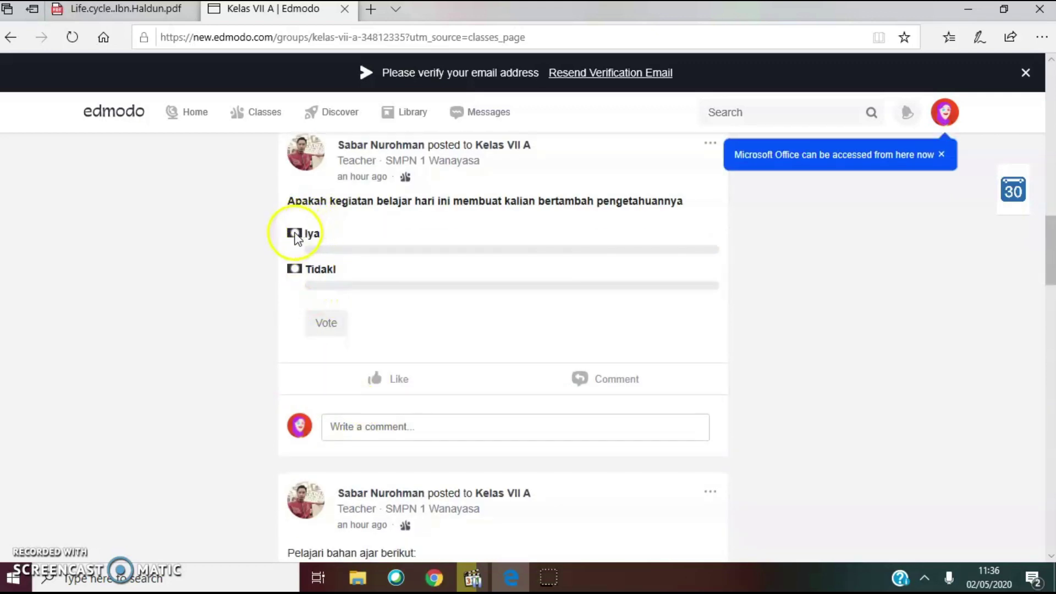
click(330, 325)
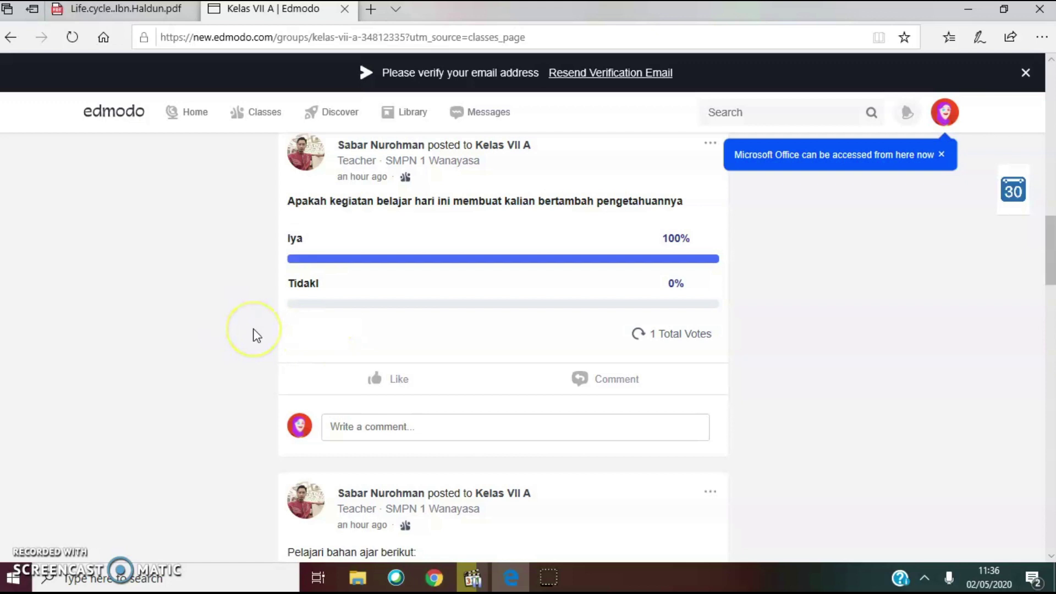
- Open the "Tugas Materi......" assignment from the class posts
scroll(246, 349, up, 7)
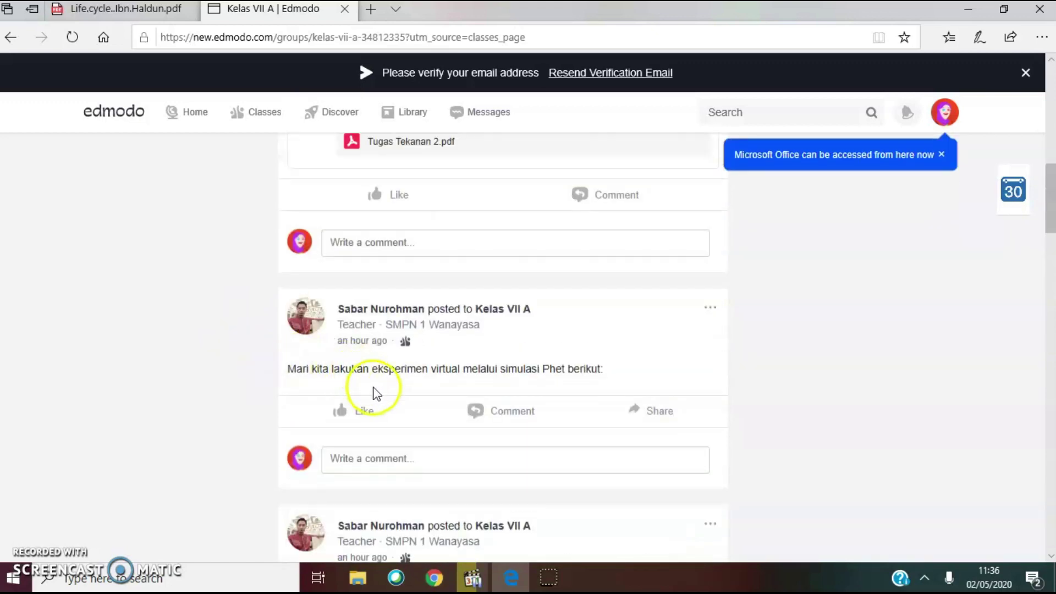
scroll(373, 384, up, 5)
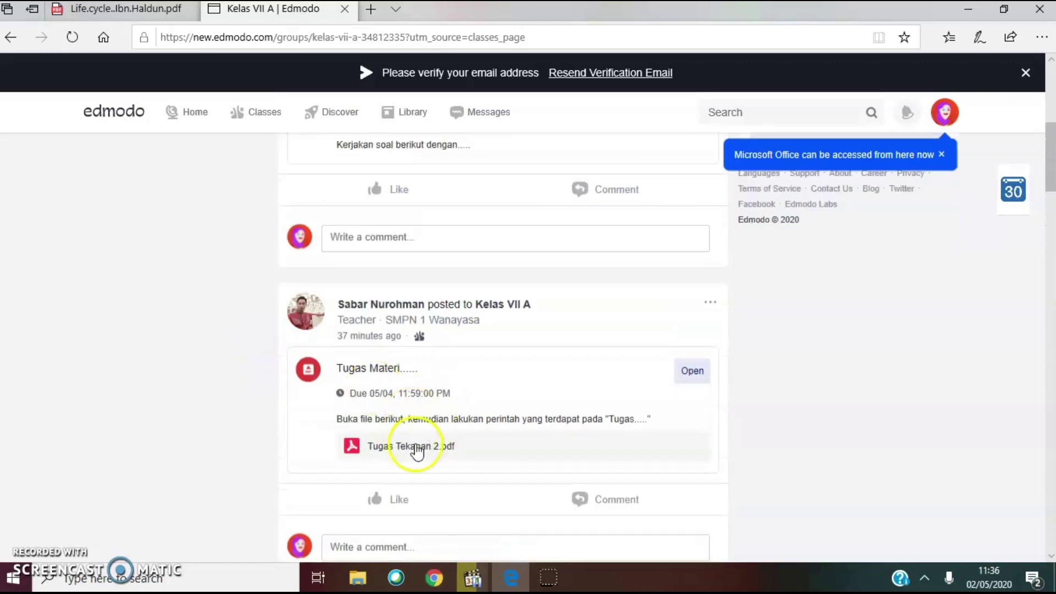
scroll(415, 448, up, 4)
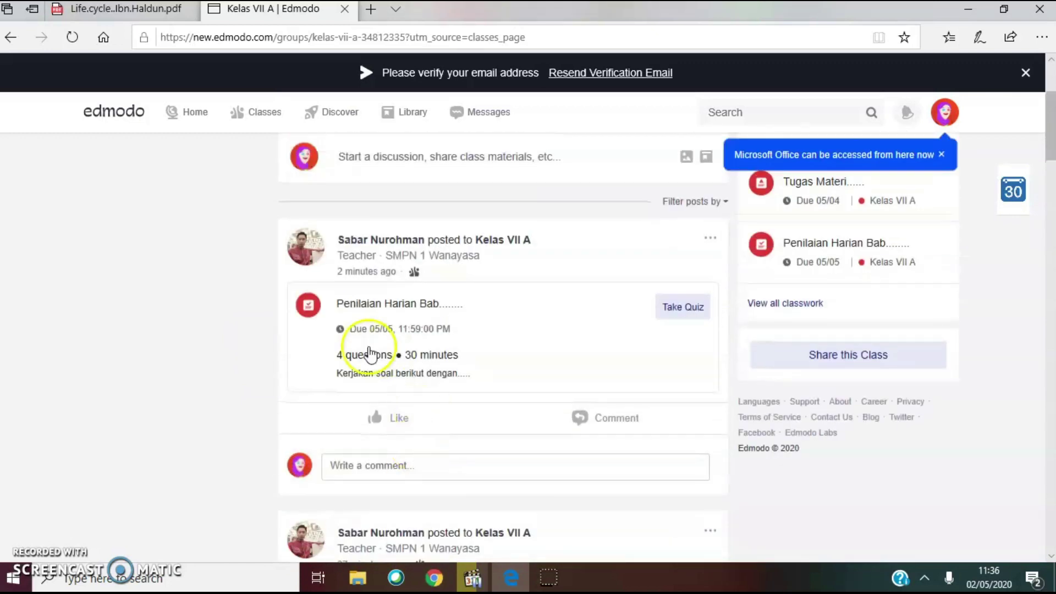
scroll(449, 407, down, 4)
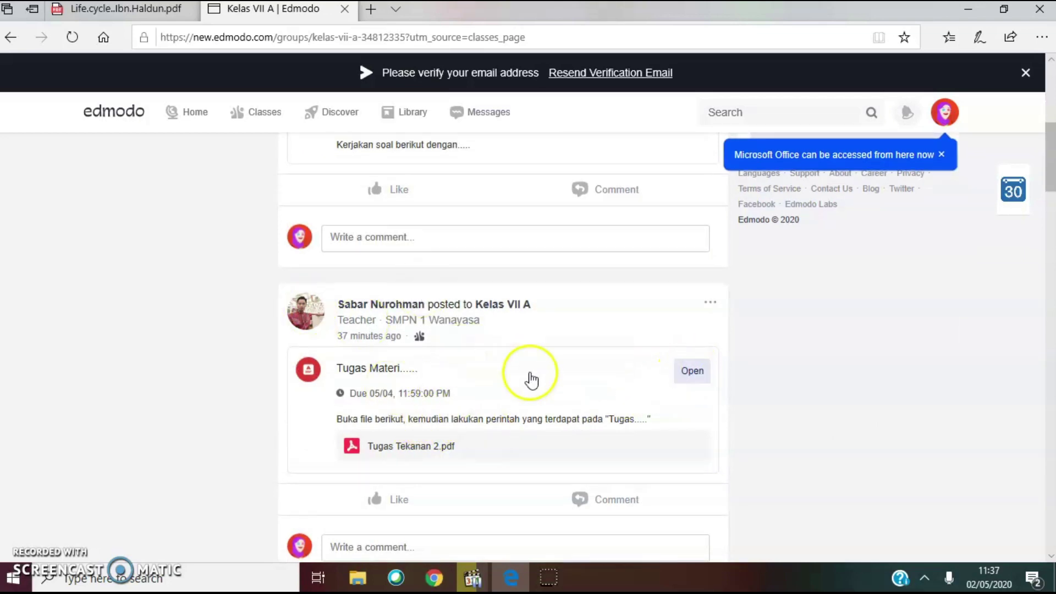
click(692, 370)
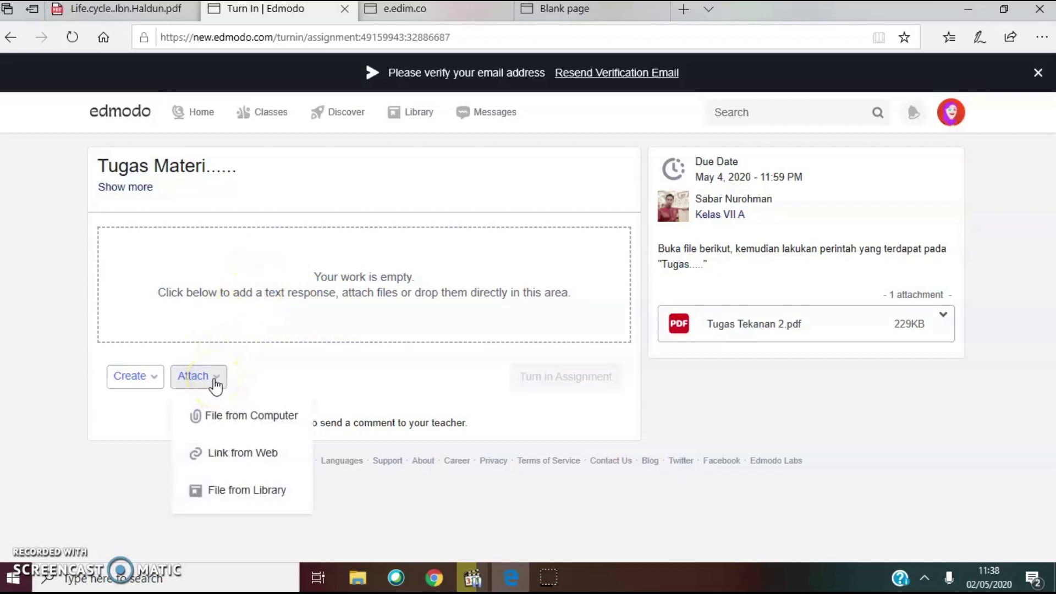
- Attach the Word file ICT PORTFOLIO from the computer's DATA (D:) drive to the Tugas Materi assignment
click(221, 419)
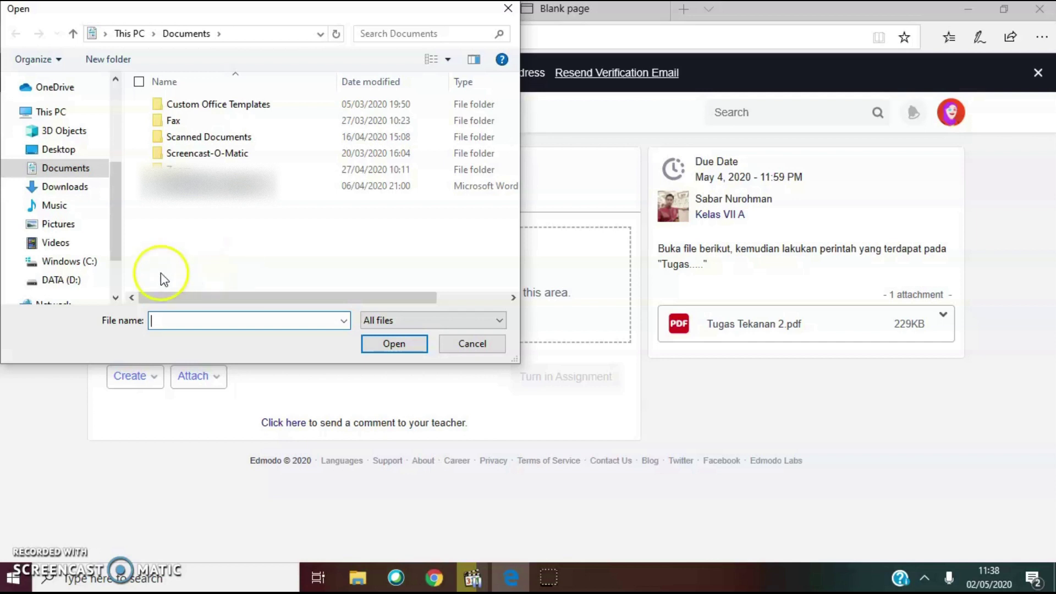
click(70, 280)
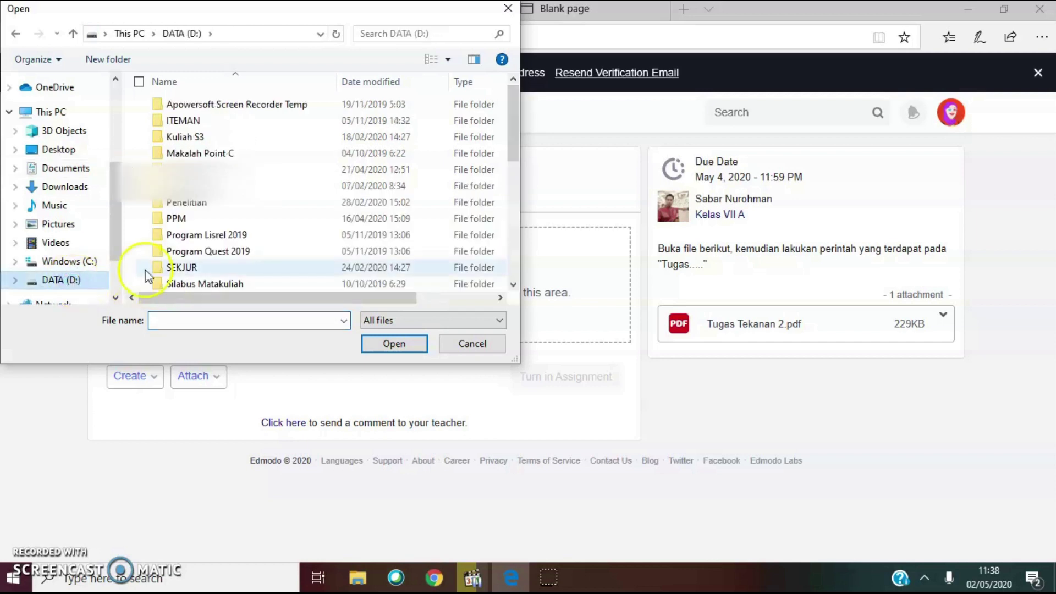
drag(512, 138, 517, 237)
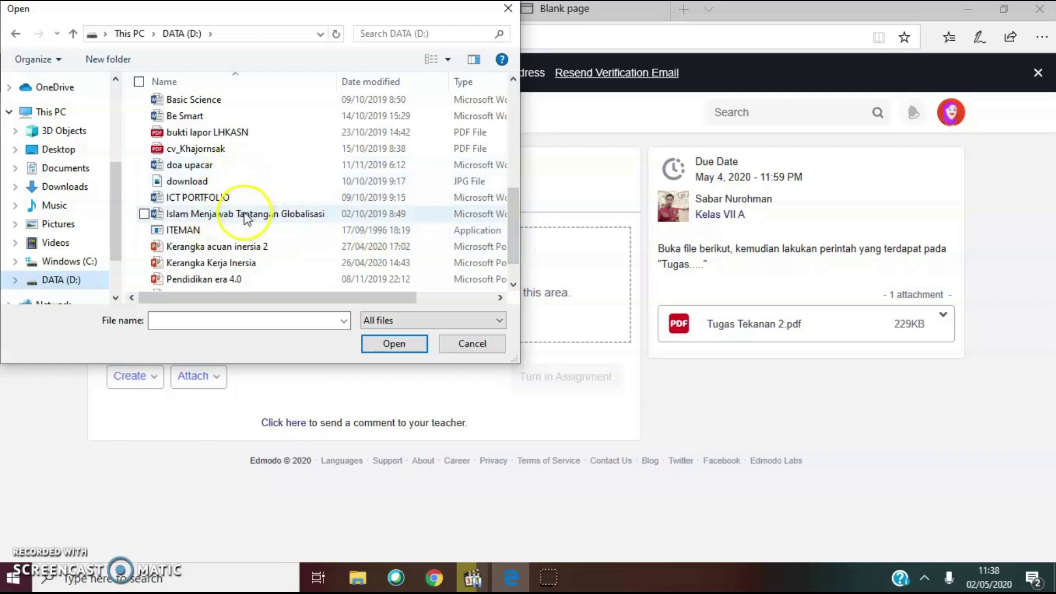
click(218, 198)
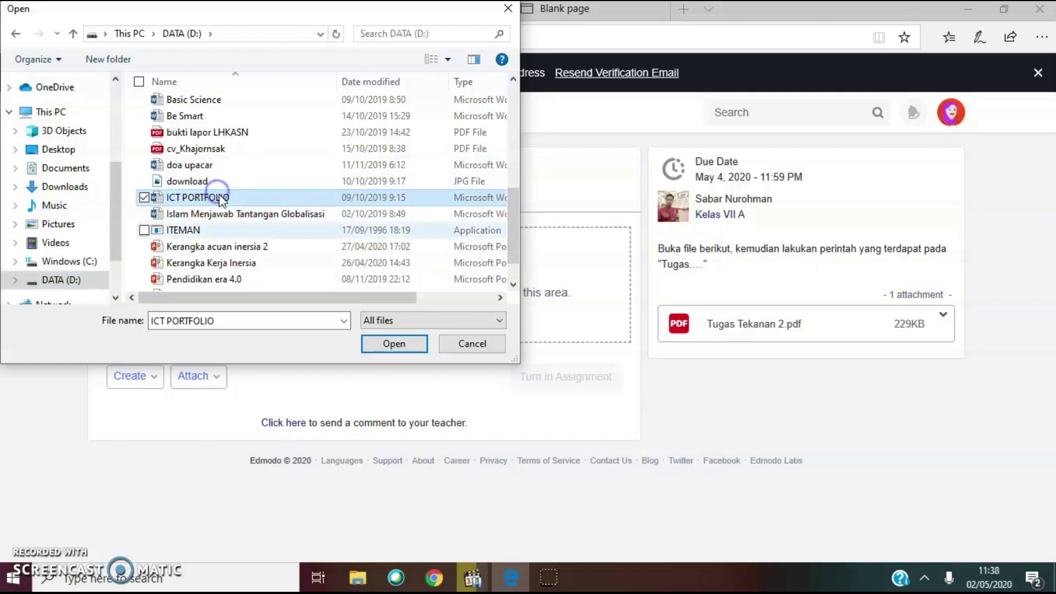
click(392, 344)
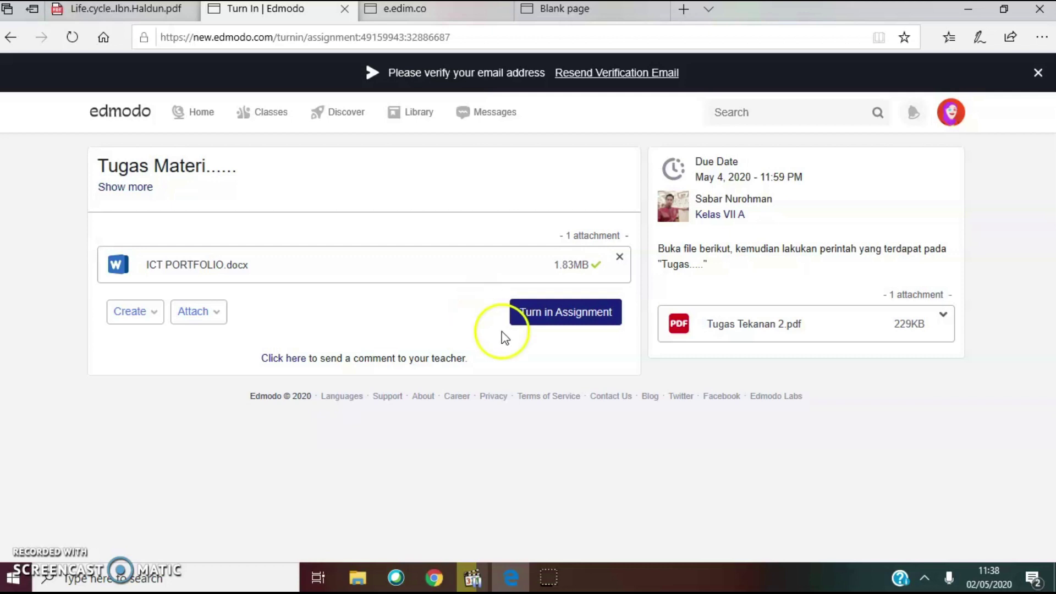
- Turn in the Tugas Materi assignment, confirm the submission and return to the Kelas VII A posts
click(571, 318)
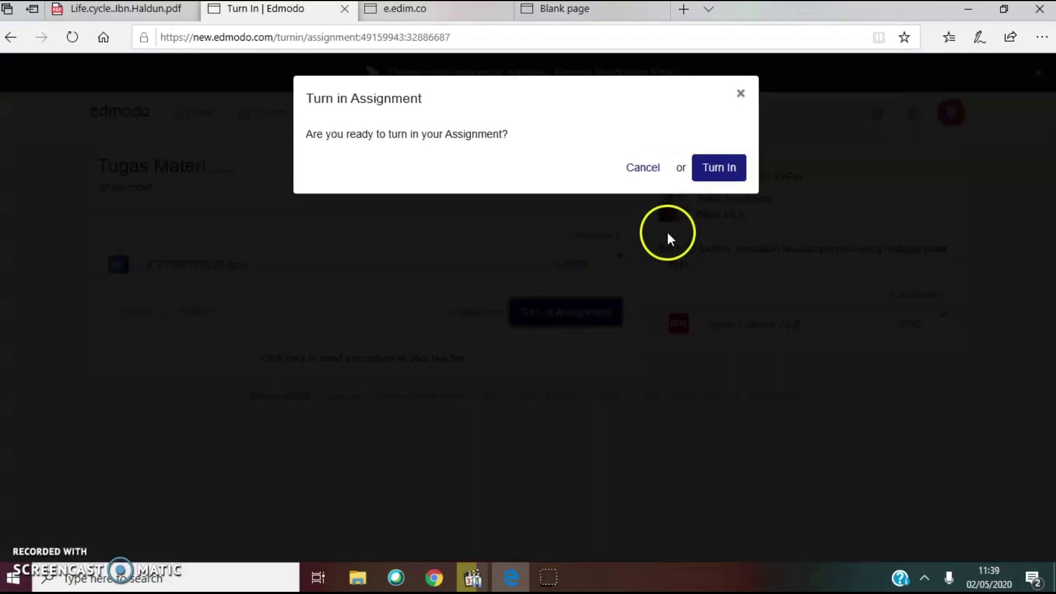
click(728, 177)
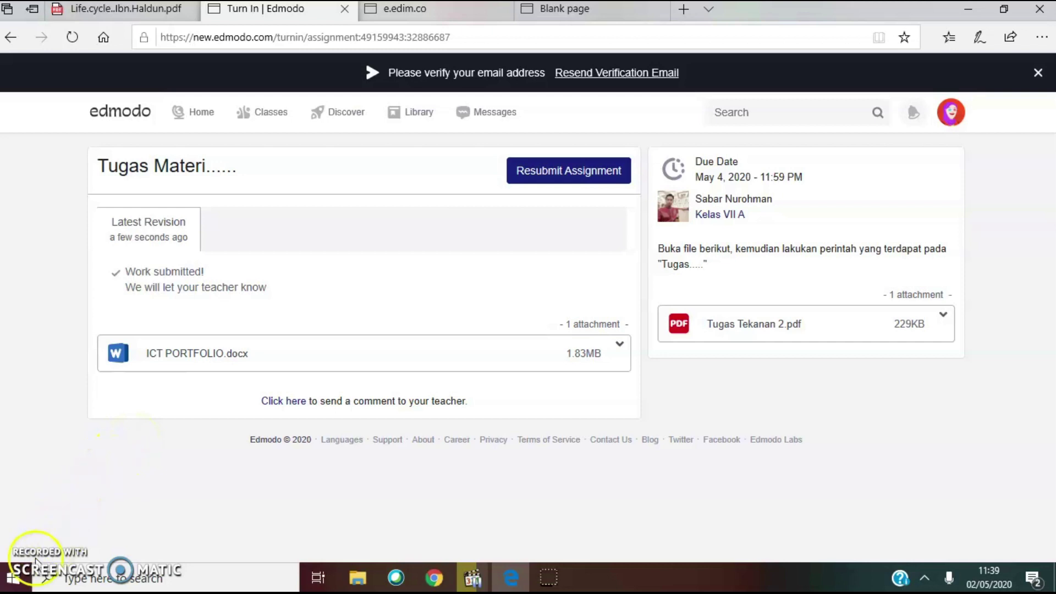
key(alt+Left)
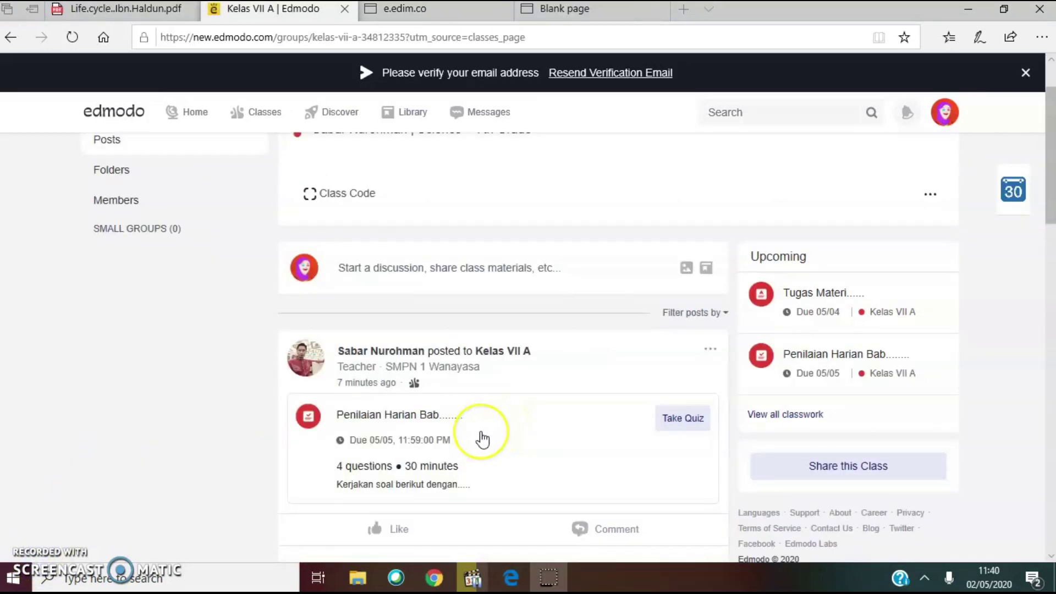
- Start the quiz "Penilaian Harian Bab........" from the Kelas VII A posts
scroll(484, 434, down, 3)
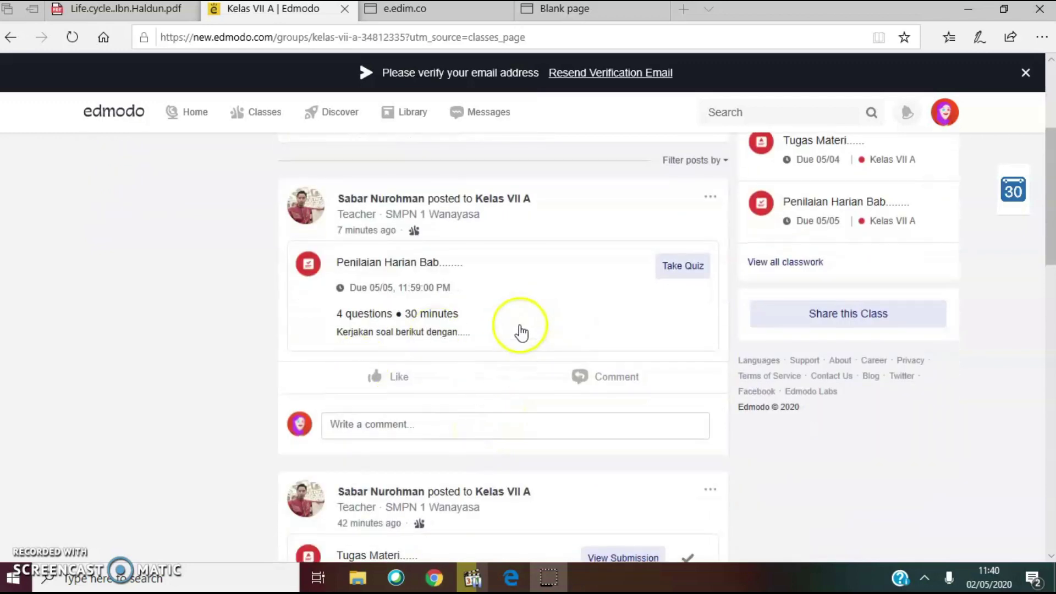
scroll(404, 311, down, 1)
scroll(405, 311, up, 1)
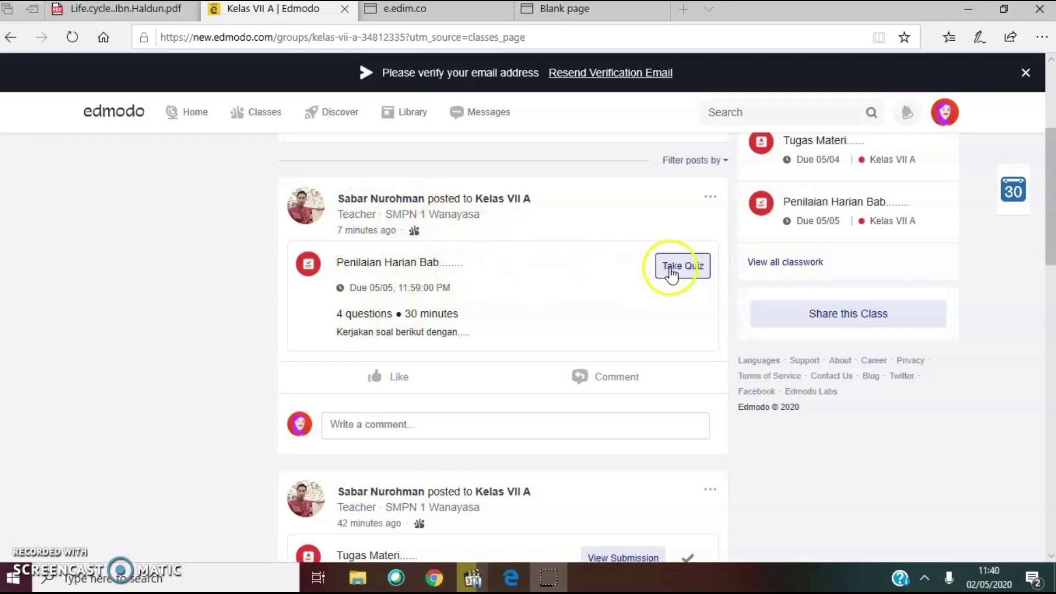
scroll(472, 337, up, 3)
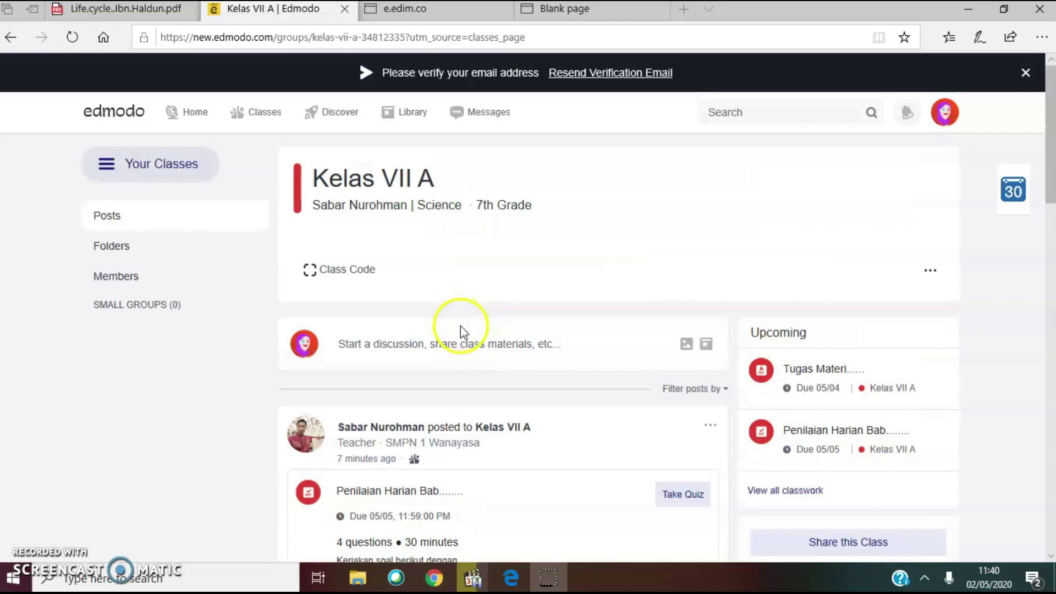
scroll(460, 327, down, 3)
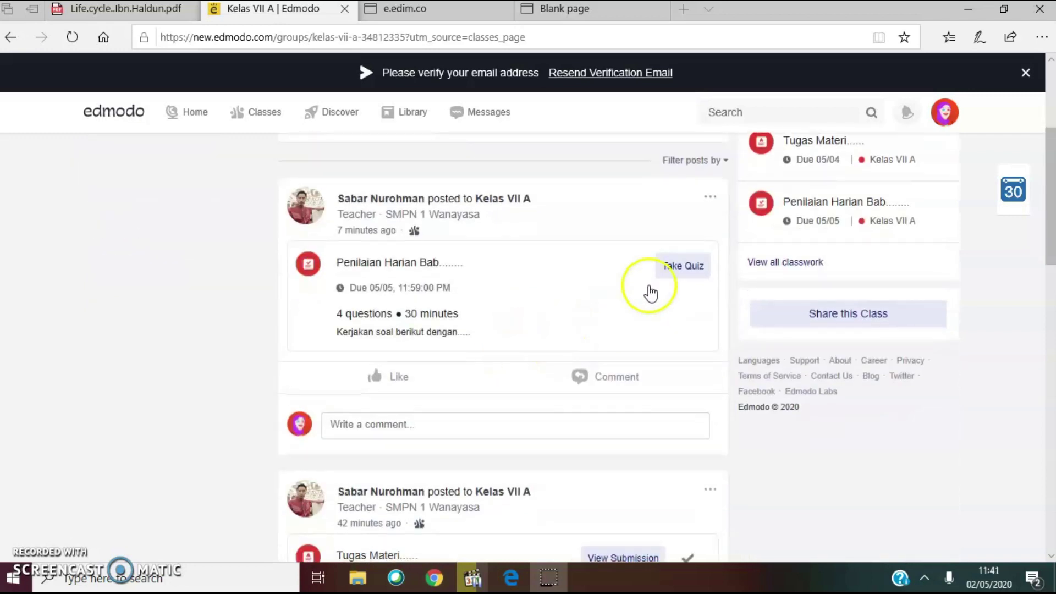
click(681, 270)
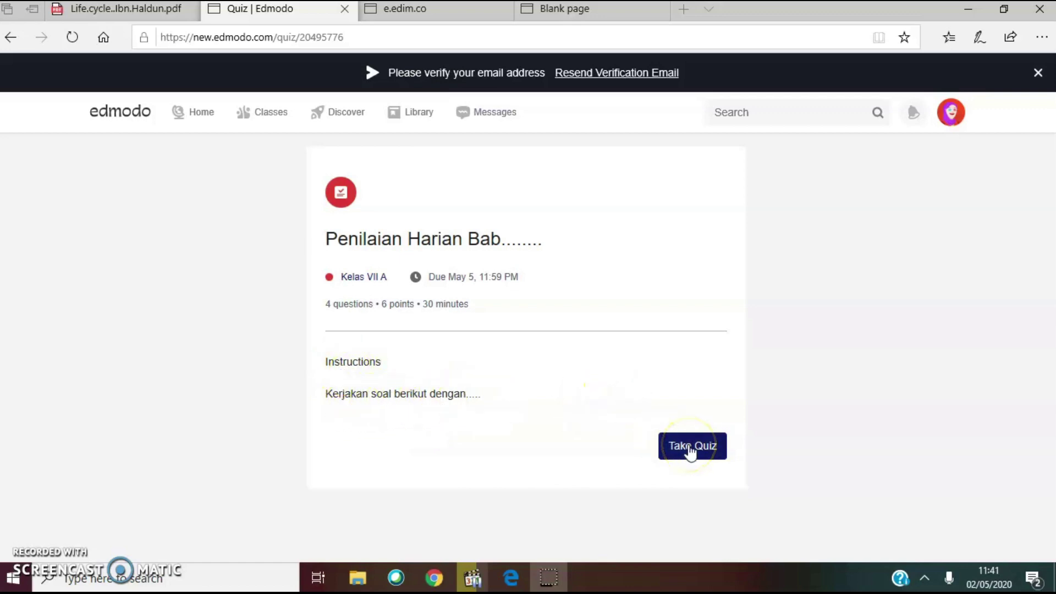
click(691, 448)
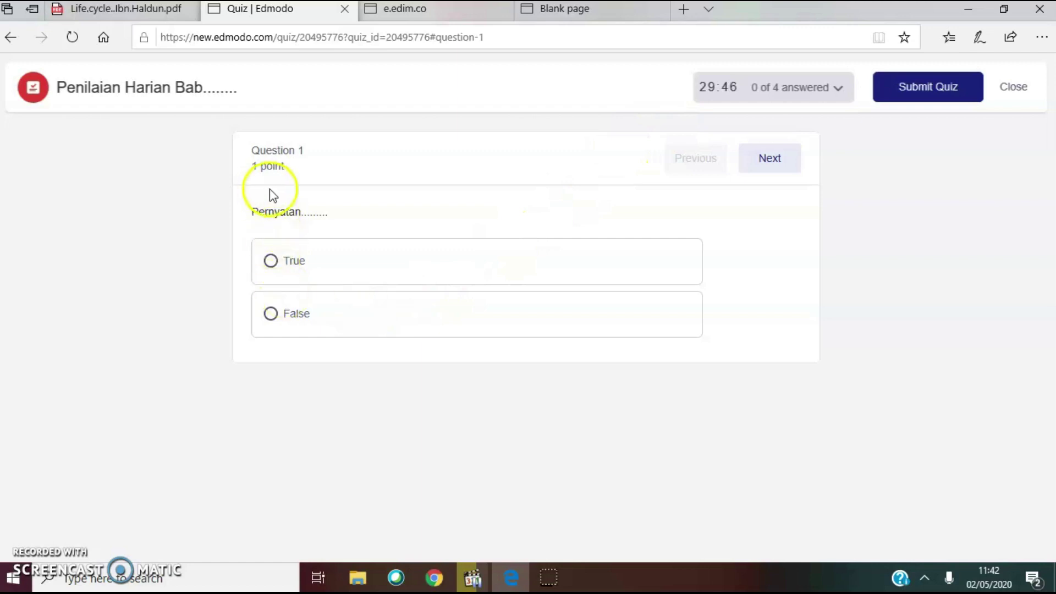
- Answer question 1 with True and question 2 with option B "OPsi kedua", advancing to question 3
click(270, 265)
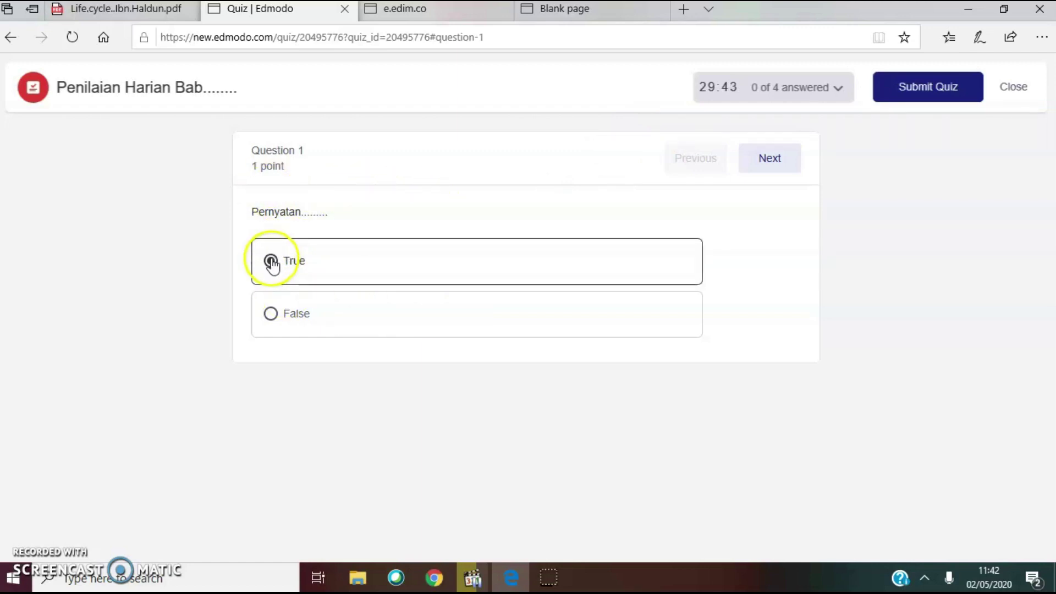
click(769, 163)
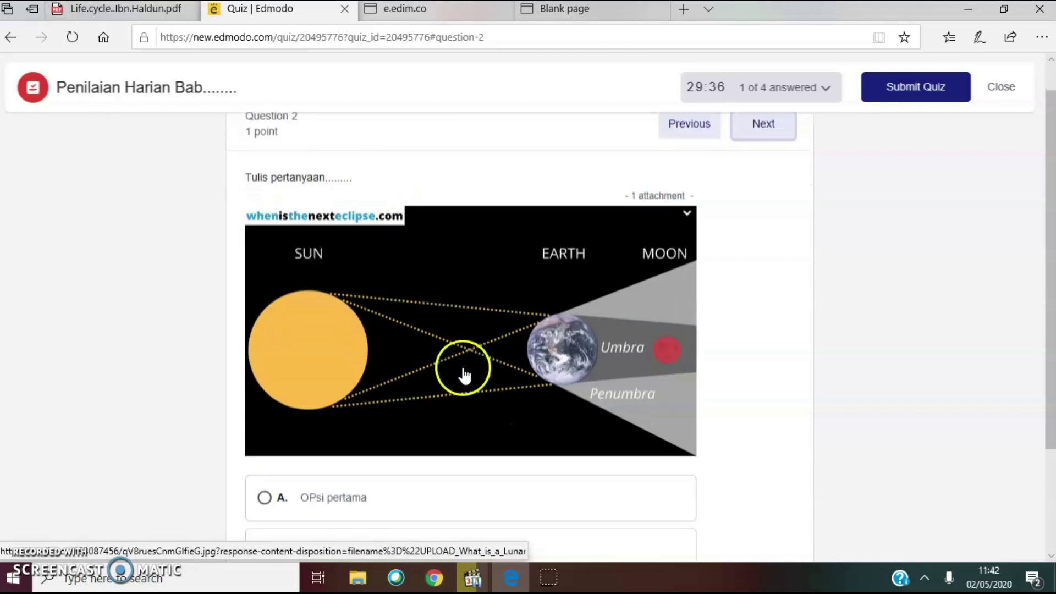
scroll(464, 373, down, 3)
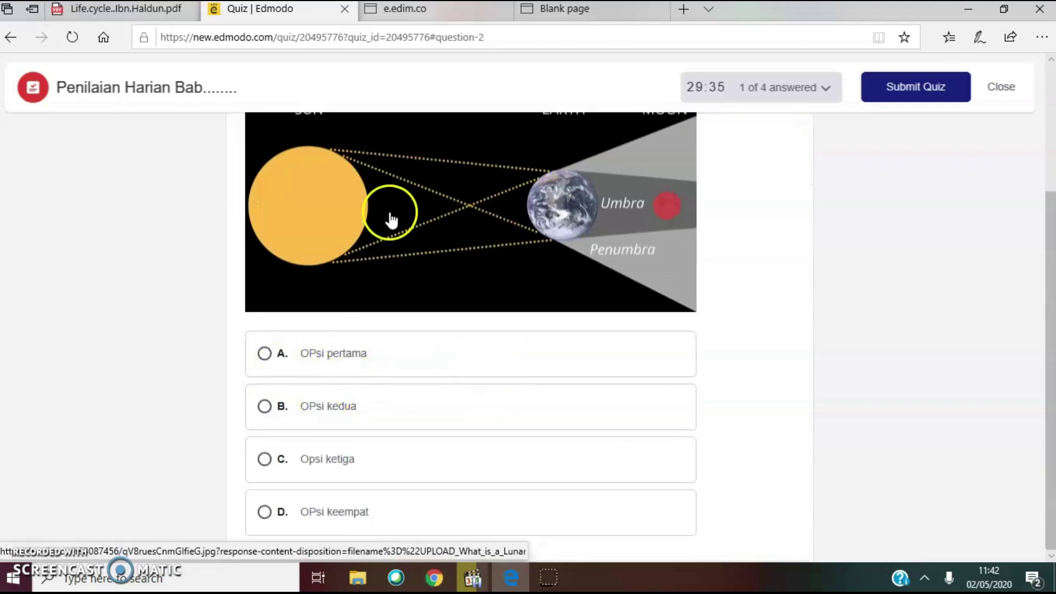
click(265, 407)
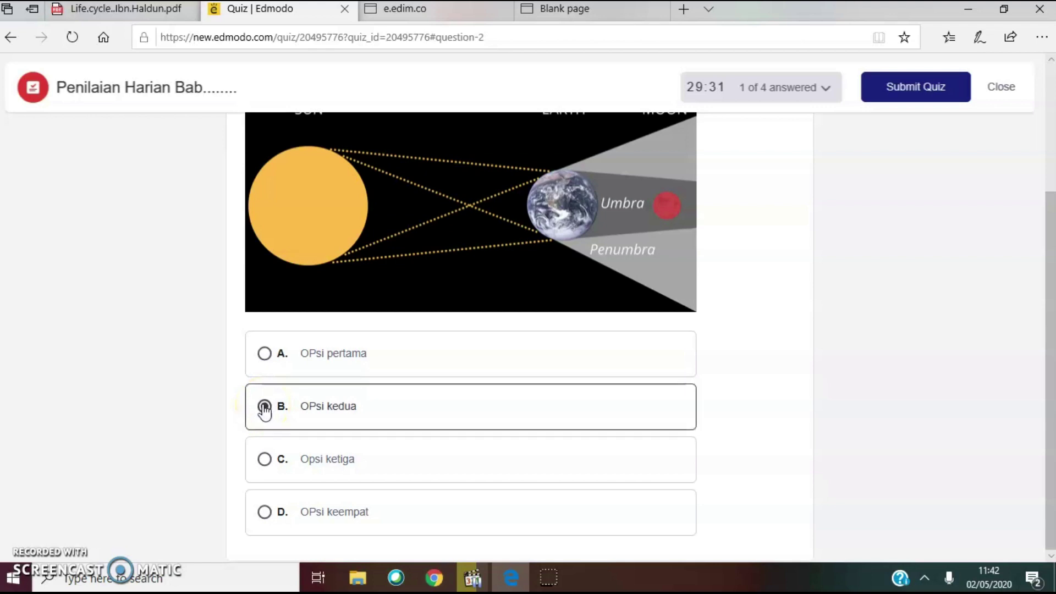
scroll(770, 286, up, 3)
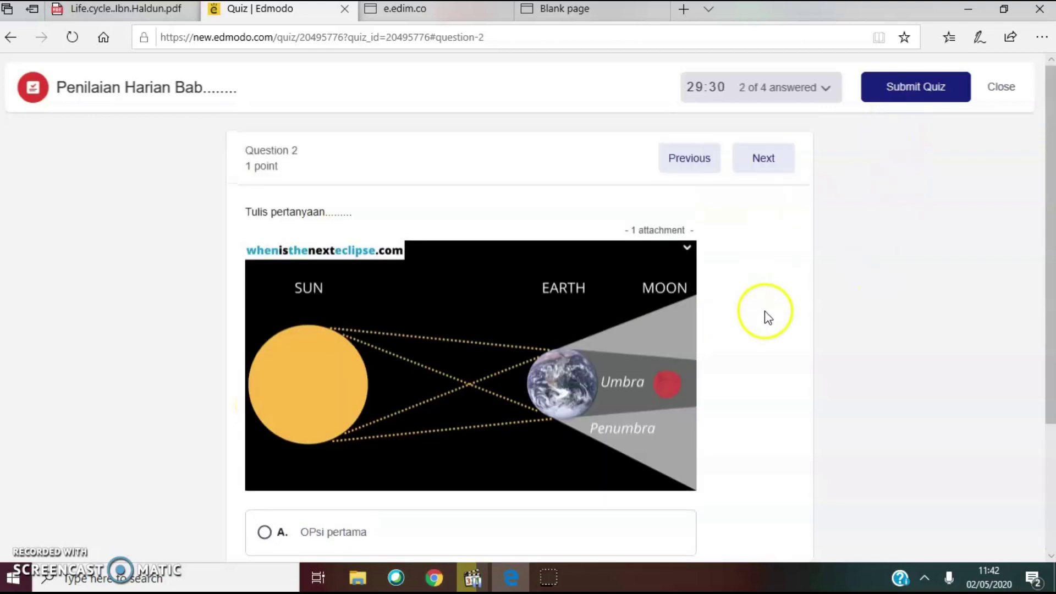
click(771, 164)
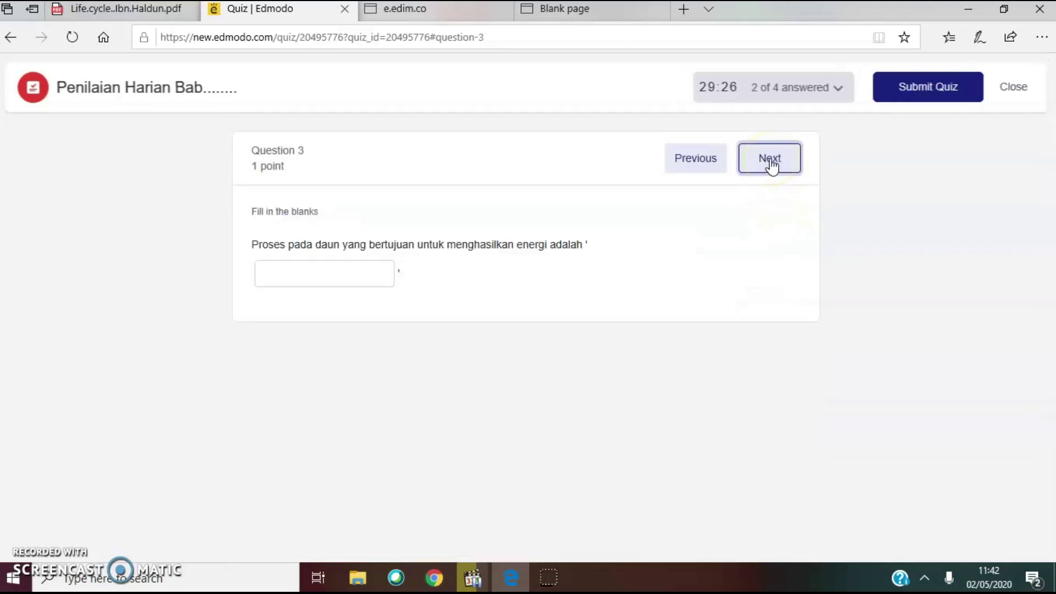
- Fill in the blank of question 3 with "Fotosintesis" and advance to question 4
click(625, 319)
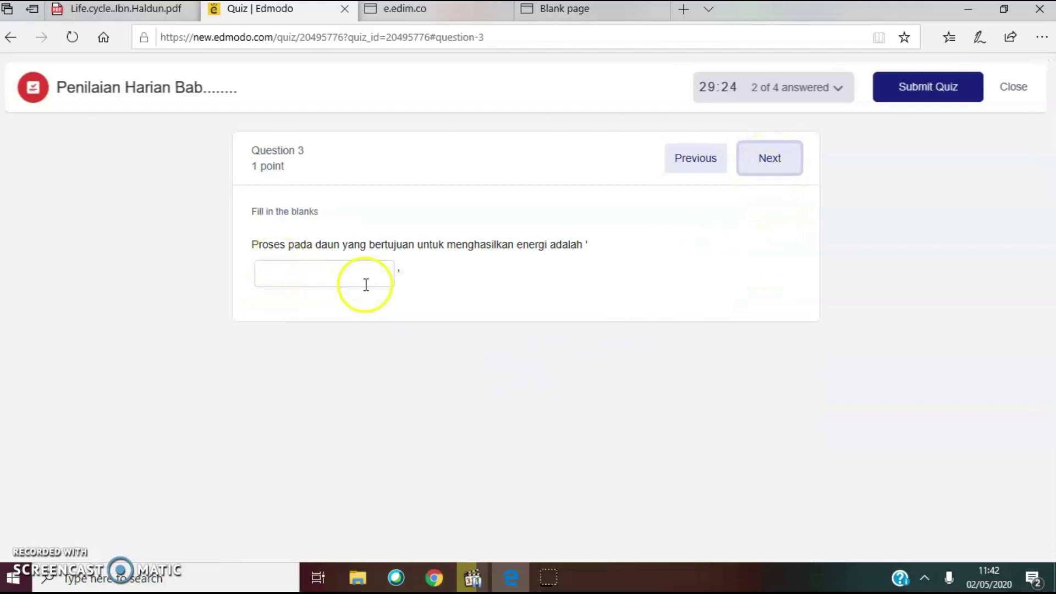
click(333, 268)
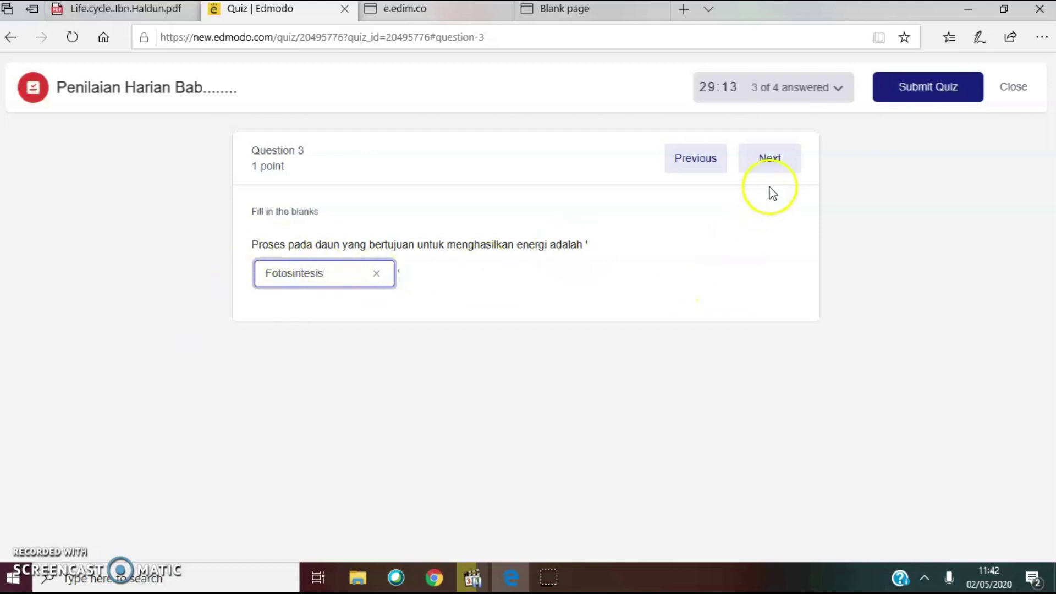
click(772, 159)
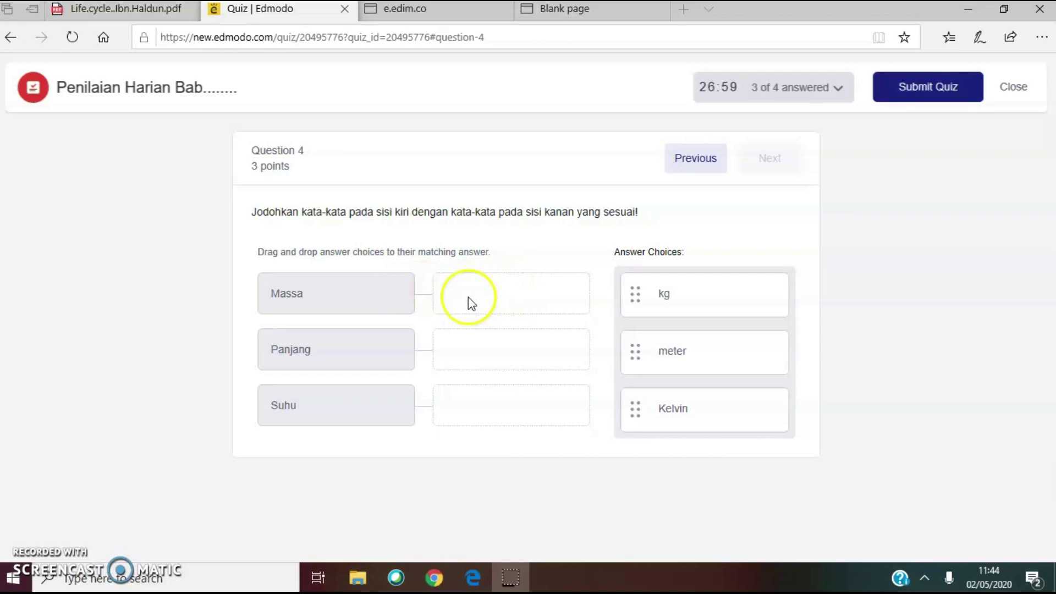
- Match kg with Massa, meter with Panjang and Kelvin with Suhu in question 4
drag(648, 298, 448, 290)
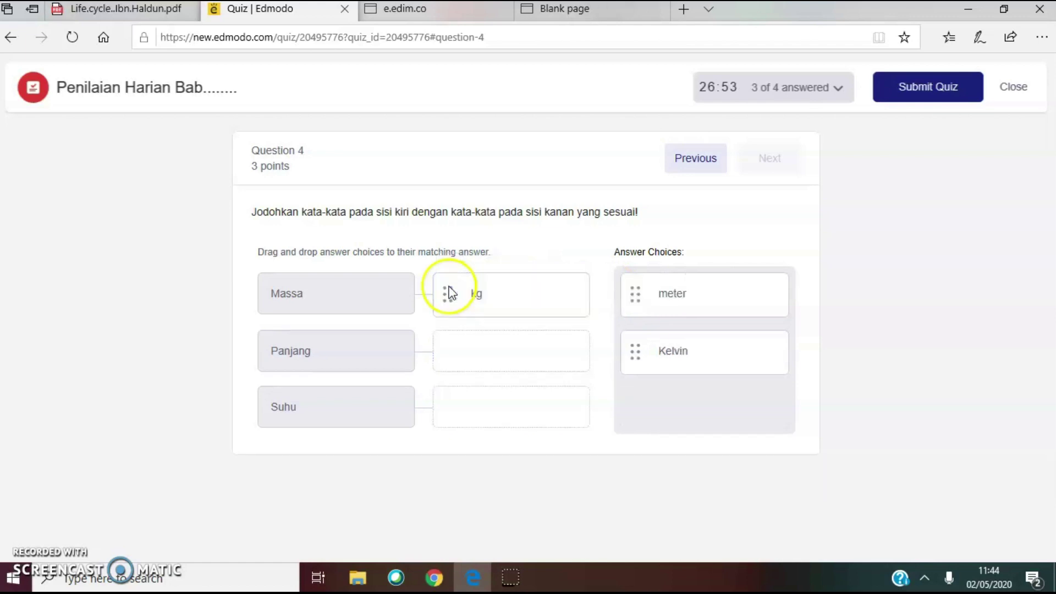
drag(675, 297, 495, 346)
drag(655, 308, 482, 416)
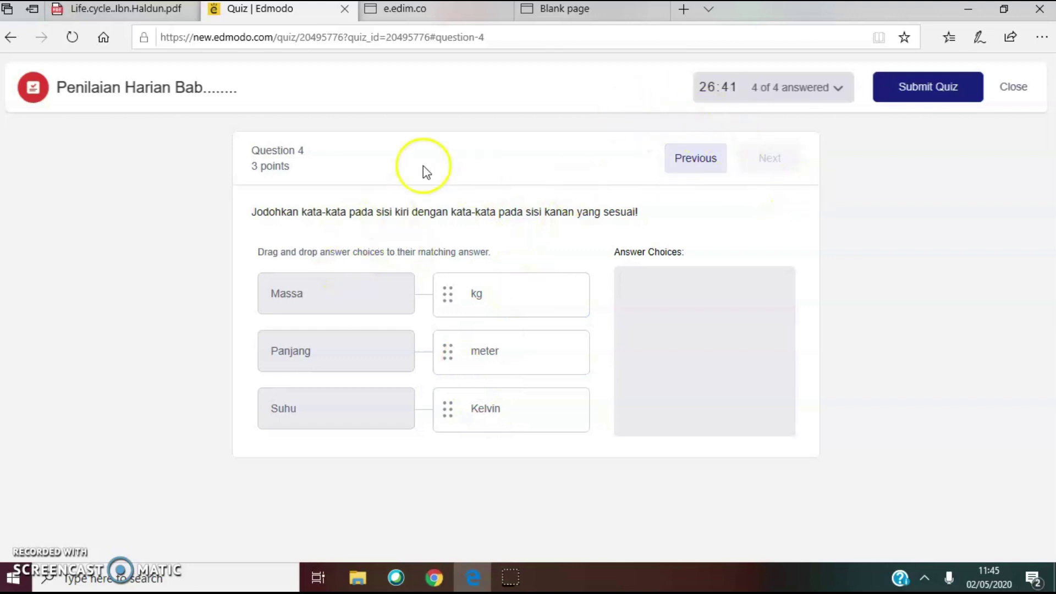
- Submit the Penilaian Harian Bab quiz and confirm the submission
click(696, 162)
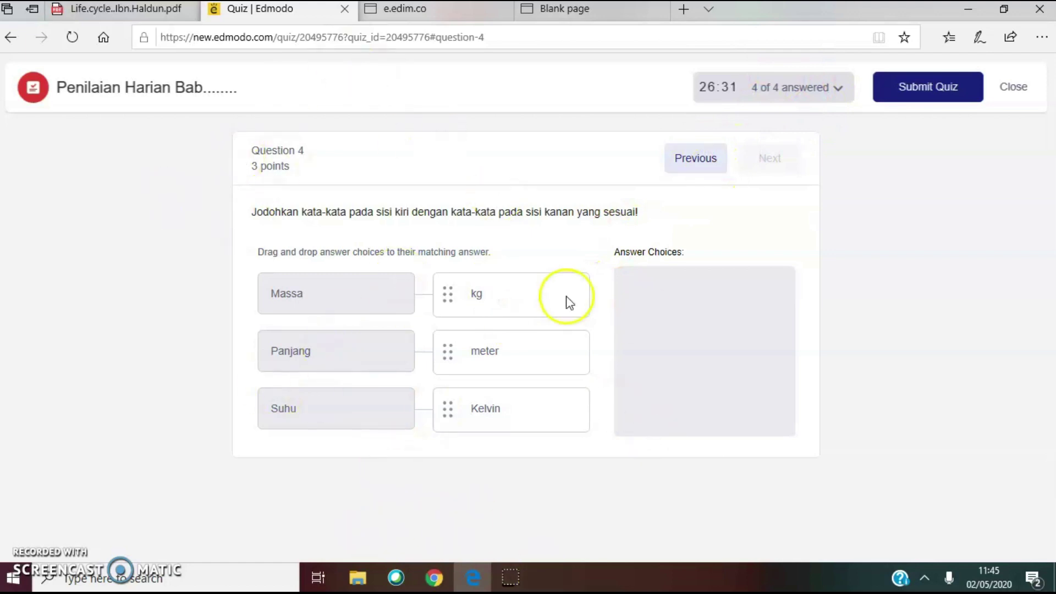
click(931, 96)
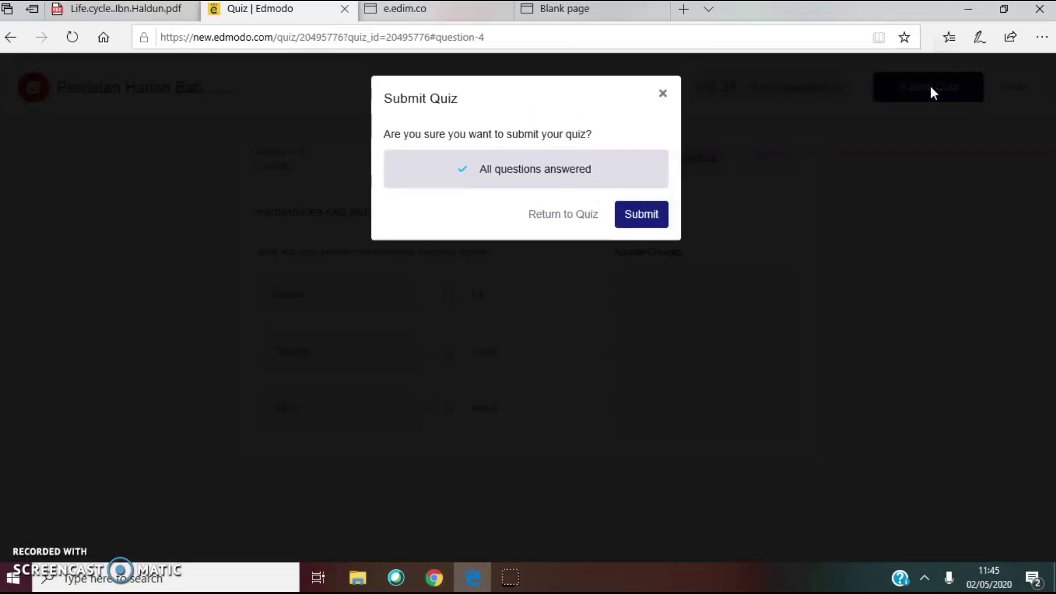
click(647, 217)
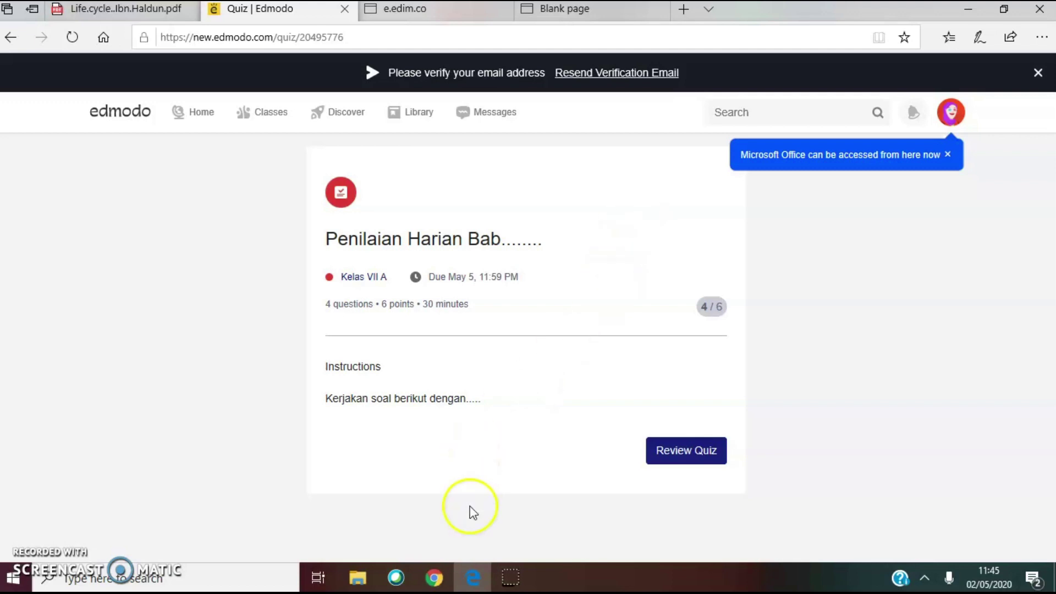
- Switch to the teacher's Kelas VII A page in Google Chrome and examine the submissions on the quiz and Tugas Materi posts
mouse_move(434, 581)
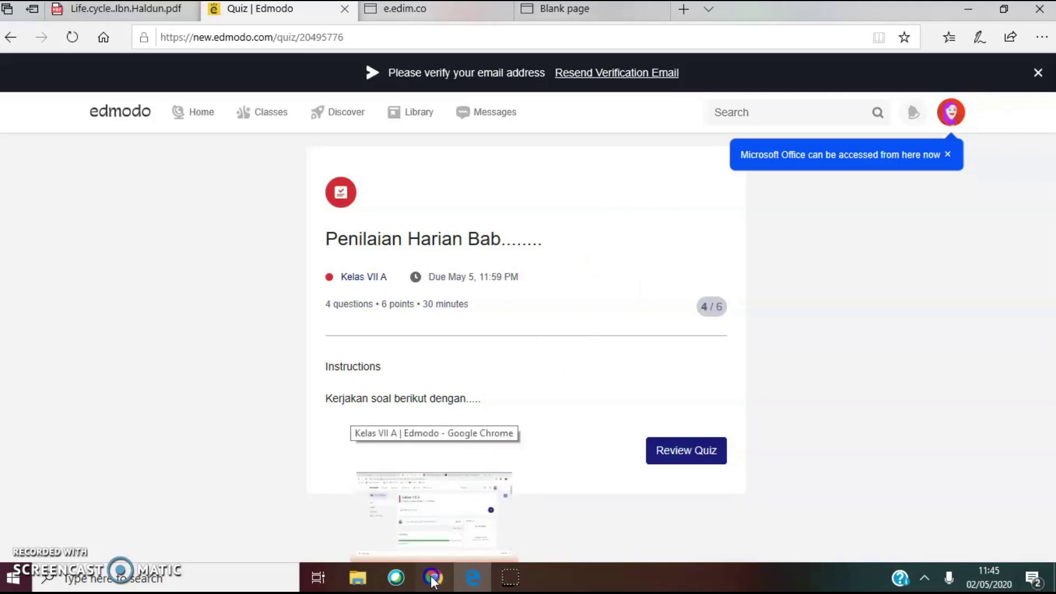
click(506, 440)
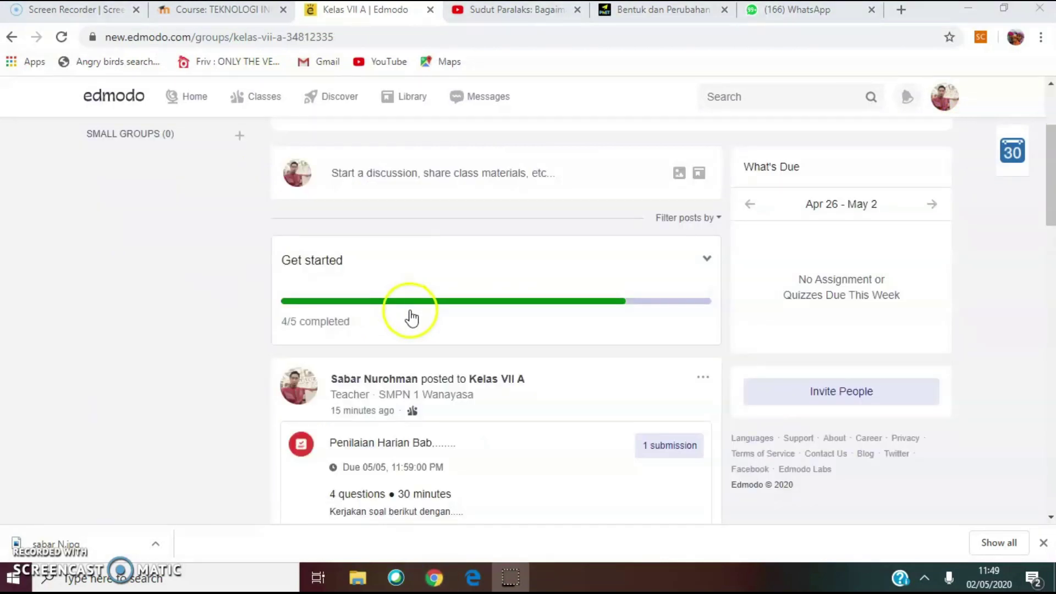
scroll(412, 318, down, 4)
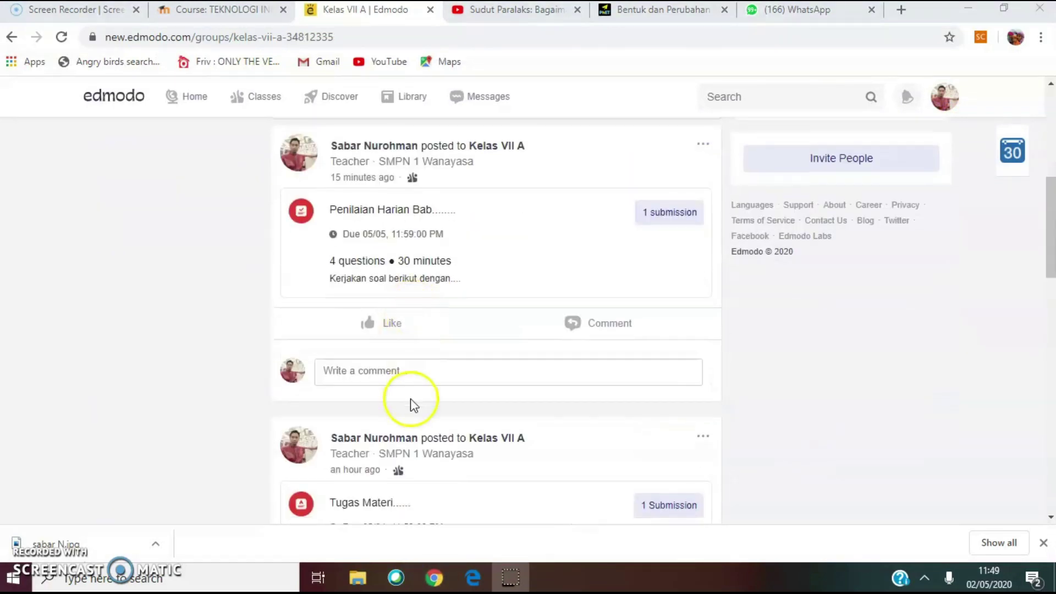
scroll(407, 396, up, 6)
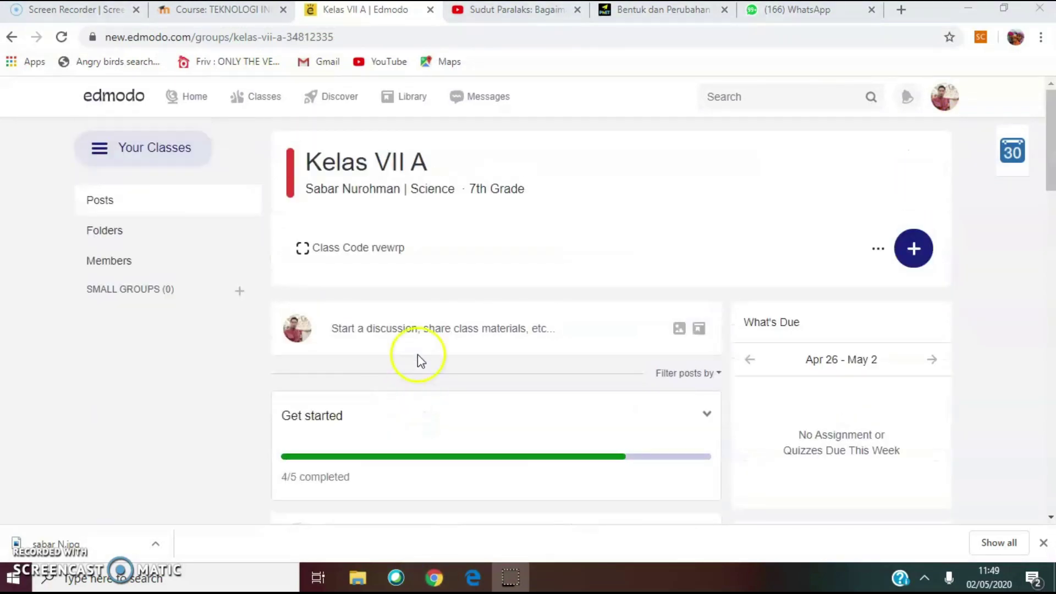
scroll(423, 440, down, 7)
scroll(424, 440, down, 6)
scroll(424, 436, up, 2)
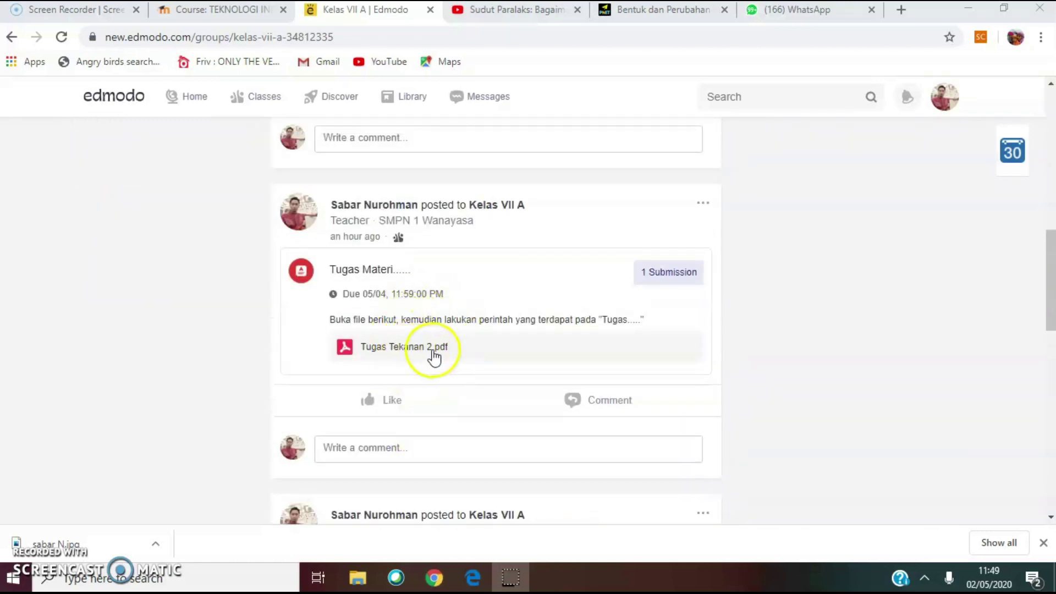
scroll(480, 359, up, 1)
scroll(482, 359, up, 3)
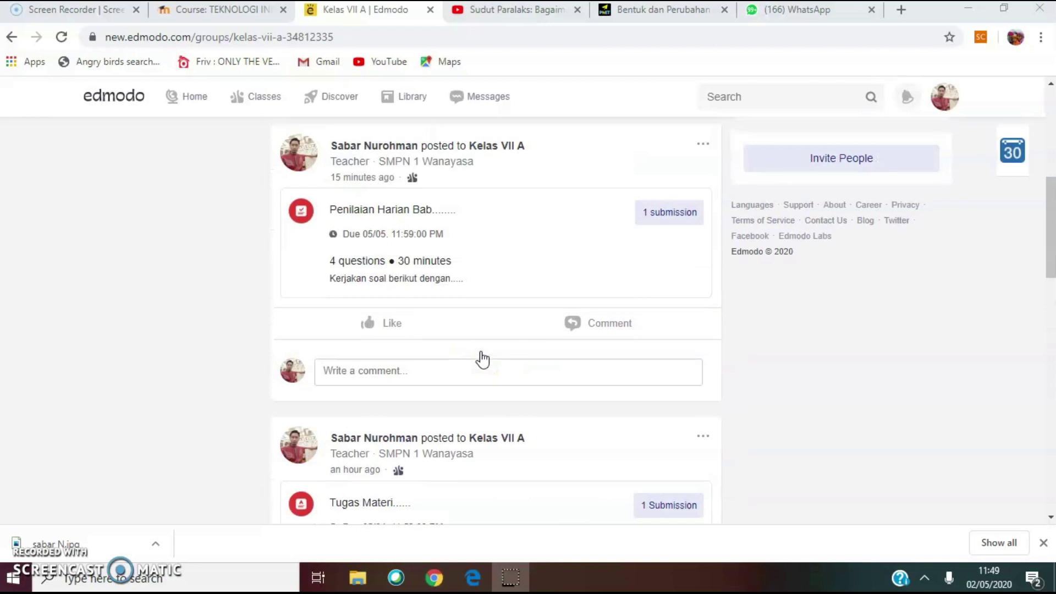
scroll(479, 479, down, 1)
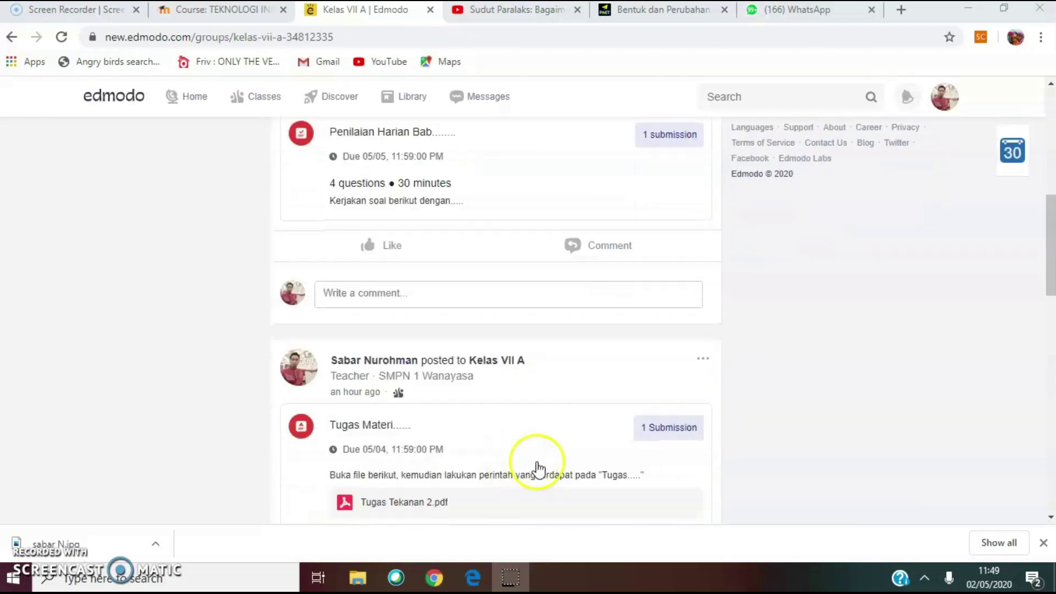
scroll(511, 393, up, 1)
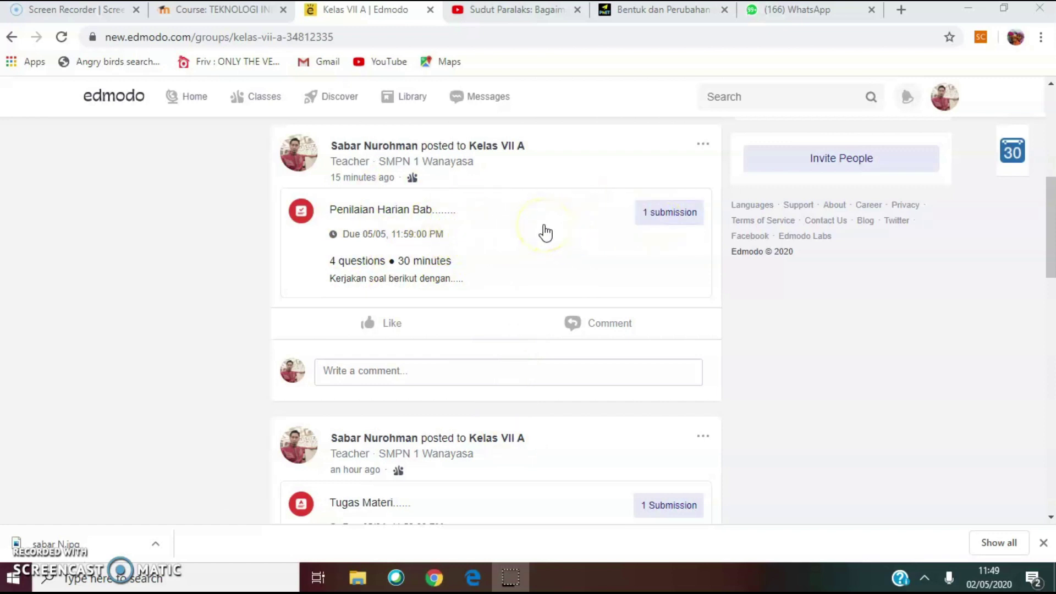
scroll(550, 286, down, 1)
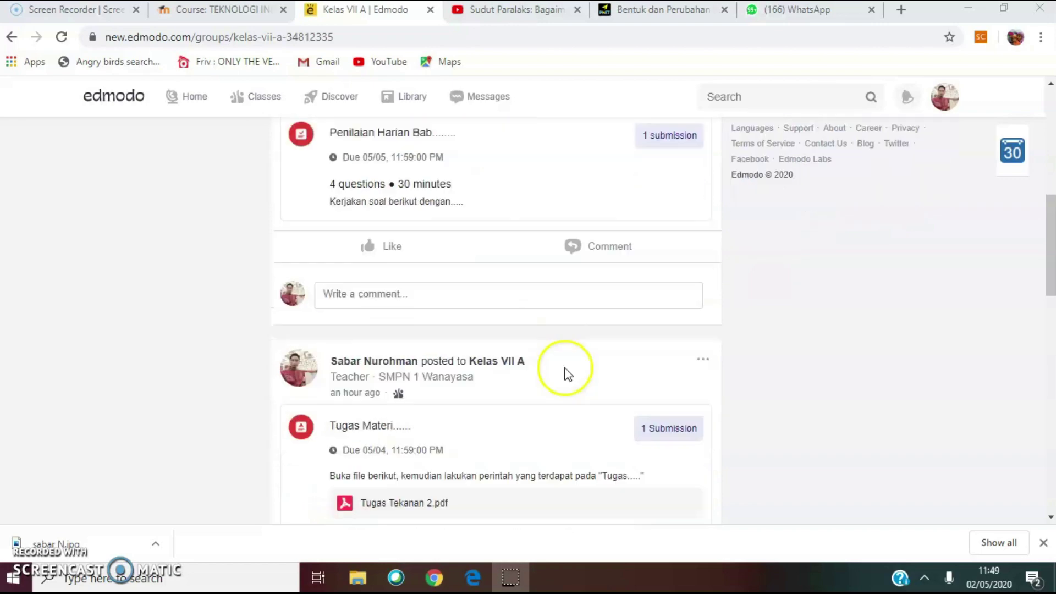
scroll(436, 427, up, 8)
scroll(436, 427, down, 4)
scroll(436, 428, up, 4)
- Open the Tugas Materi assignment from the teacher's What's Due list and open grade entry for the student who turned it in
mouse_move(250, 97)
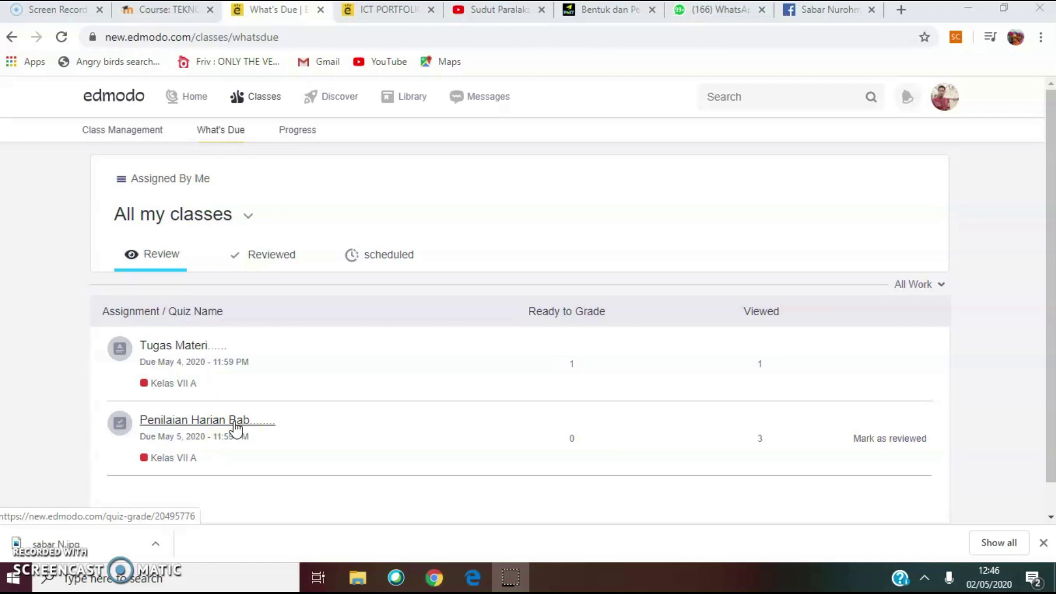
click(177, 349)
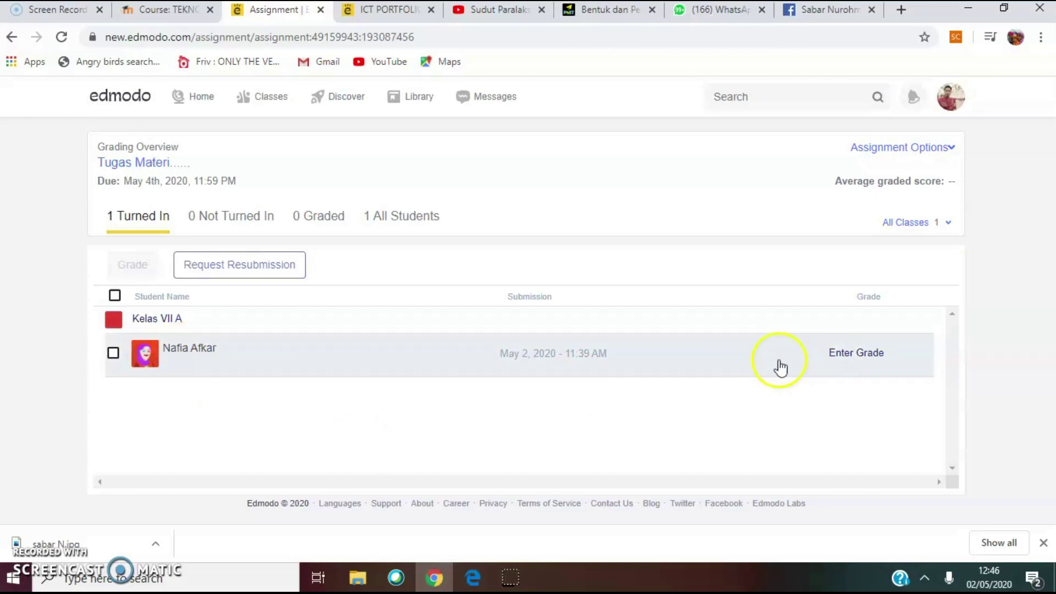
click(853, 360)
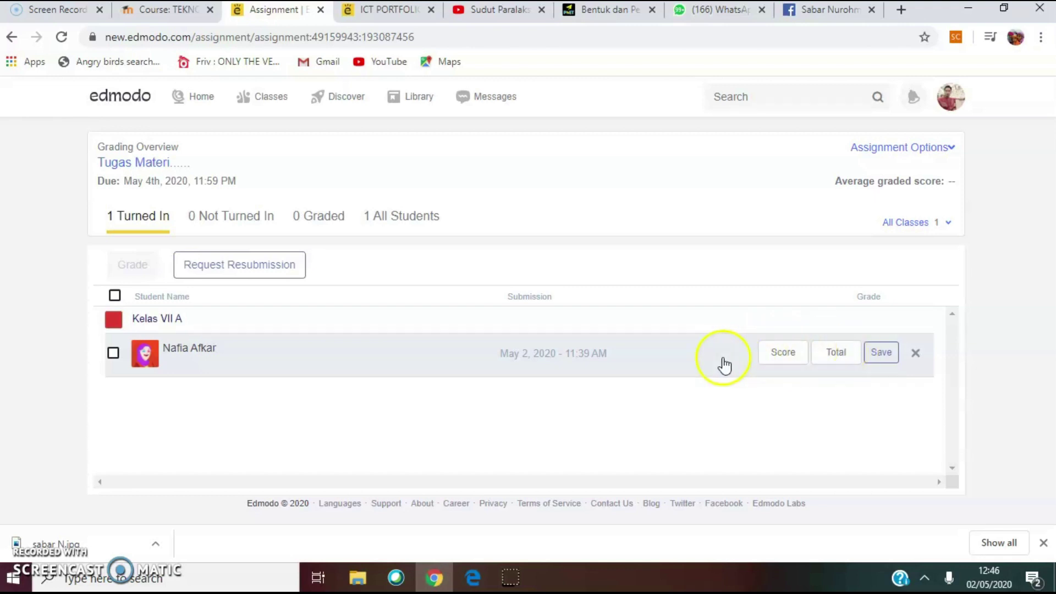
- Open the student's Tugas Materi submission and its attached file ICT PORTFOLIO.docx
click(190, 348)
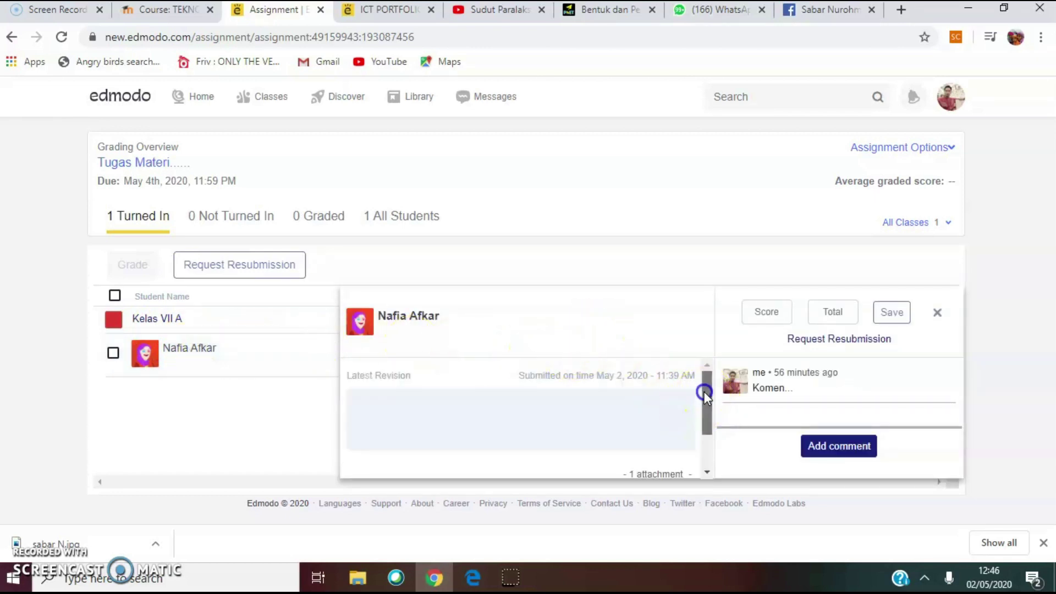
drag(705, 392, 708, 456)
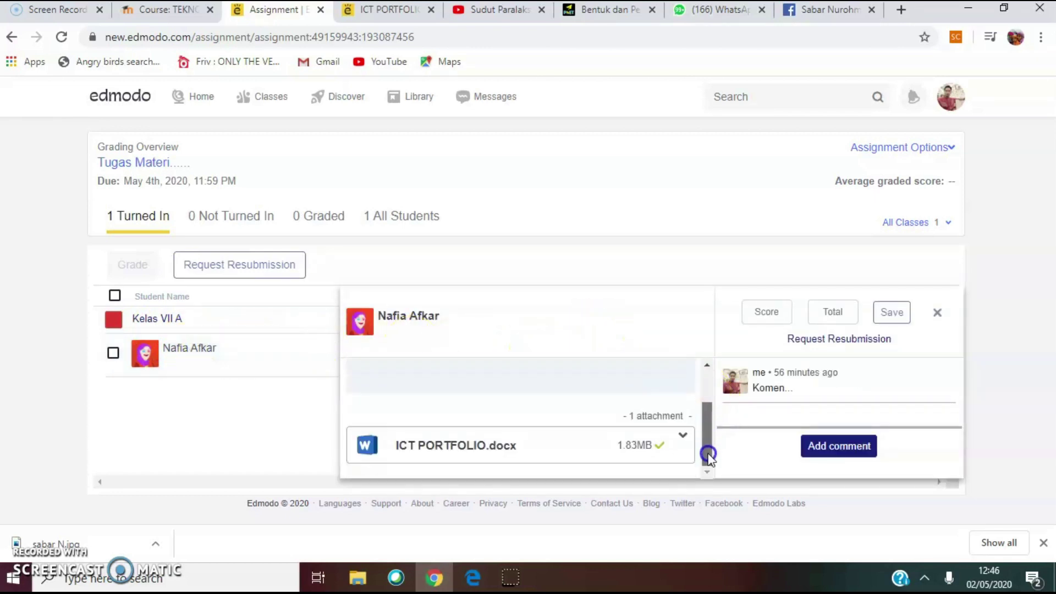
click(455, 447)
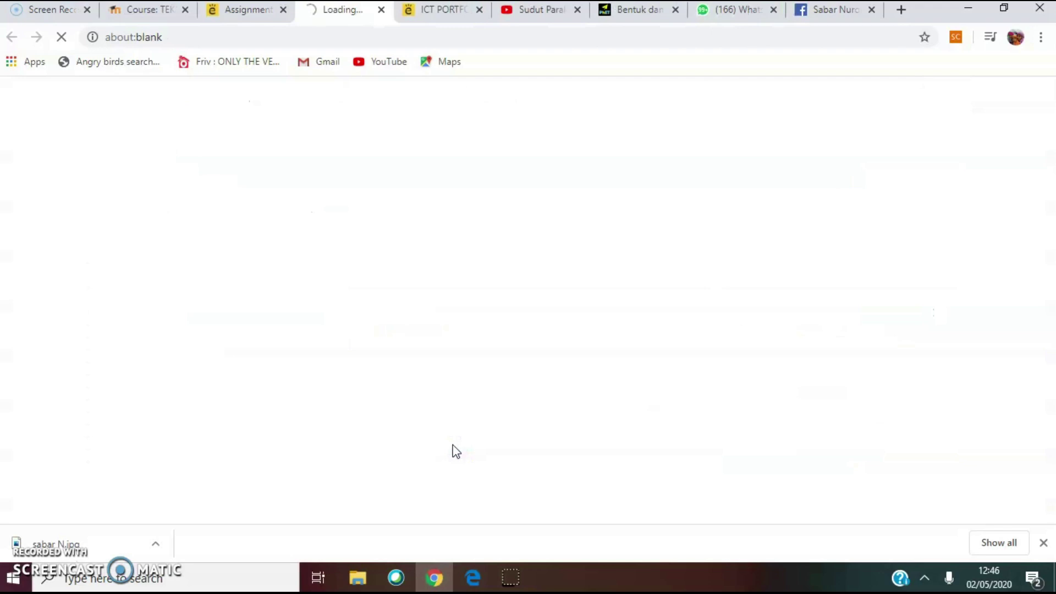
- Accept Microsoft's terms to open ICT PORTFOLIO.docx in Word, and return to the Tugas Materi grading page
click(448, 10)
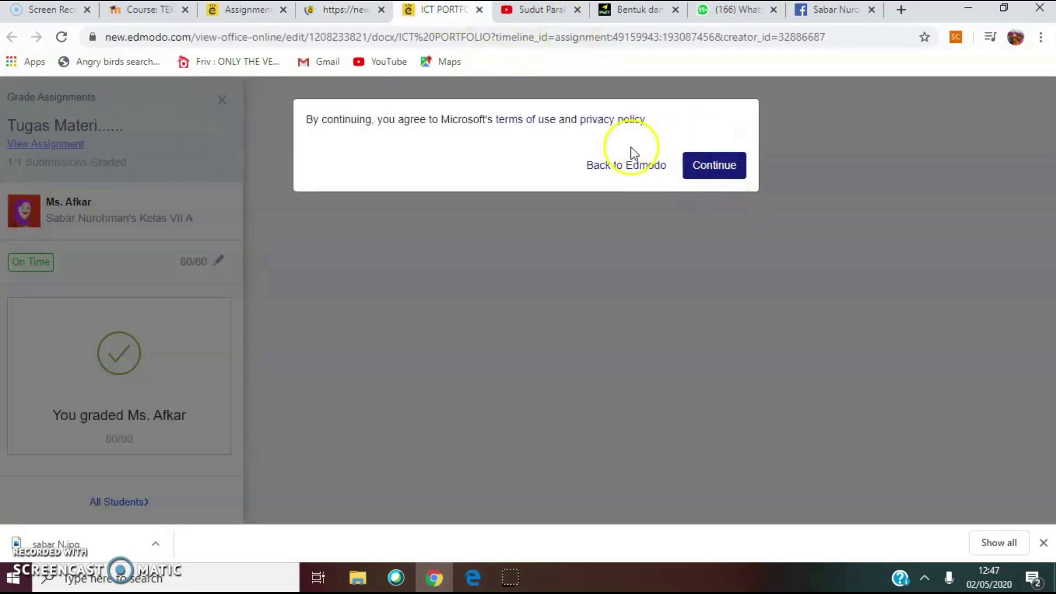
click(712, 171)
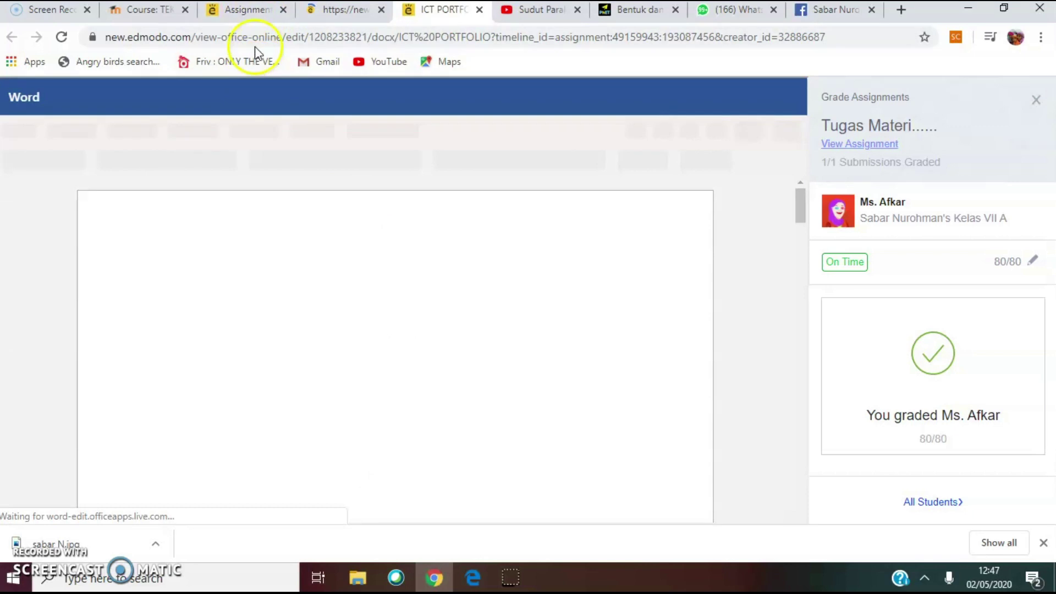
click(248, 12)
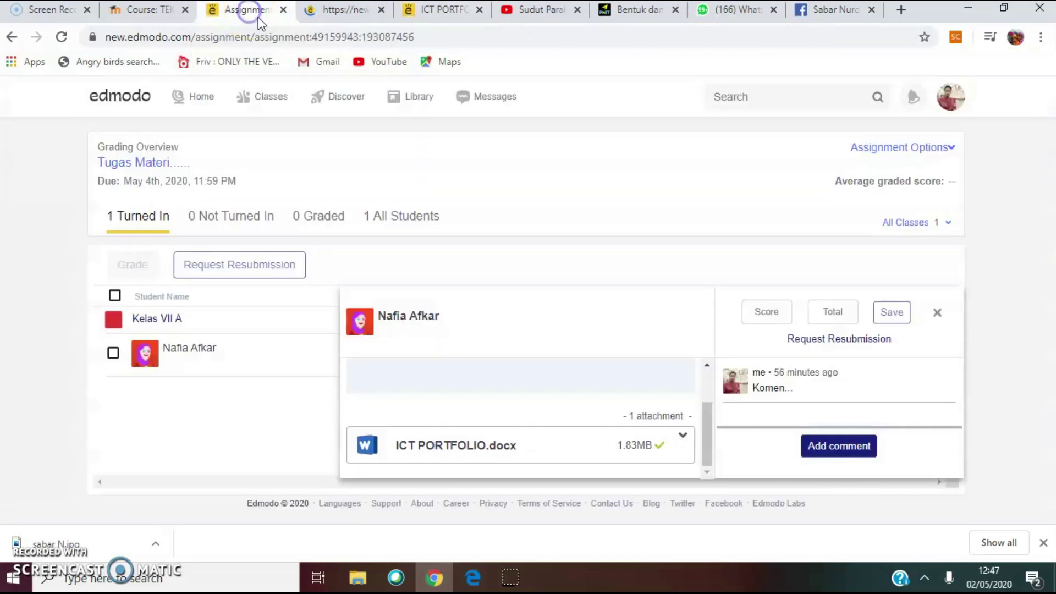
- Add the comment "KOmentar, feedback" to the student's Tugas Materi submission
mouse_move(769, 397)
drag(787, 388, 758, 389)
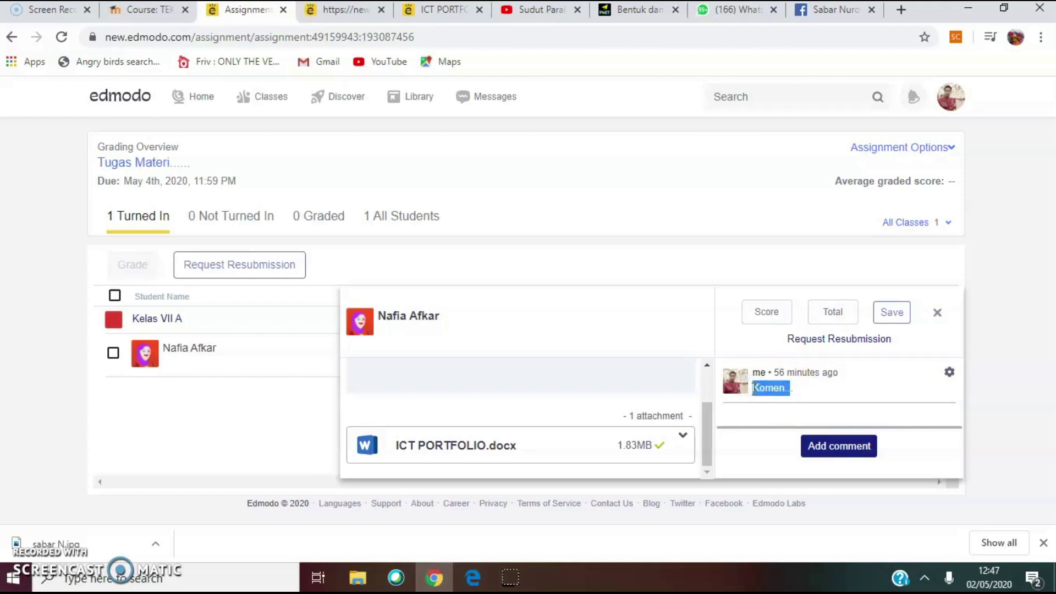
click(840, 444)
click(747, 381)
text(KOmentar, feedback)
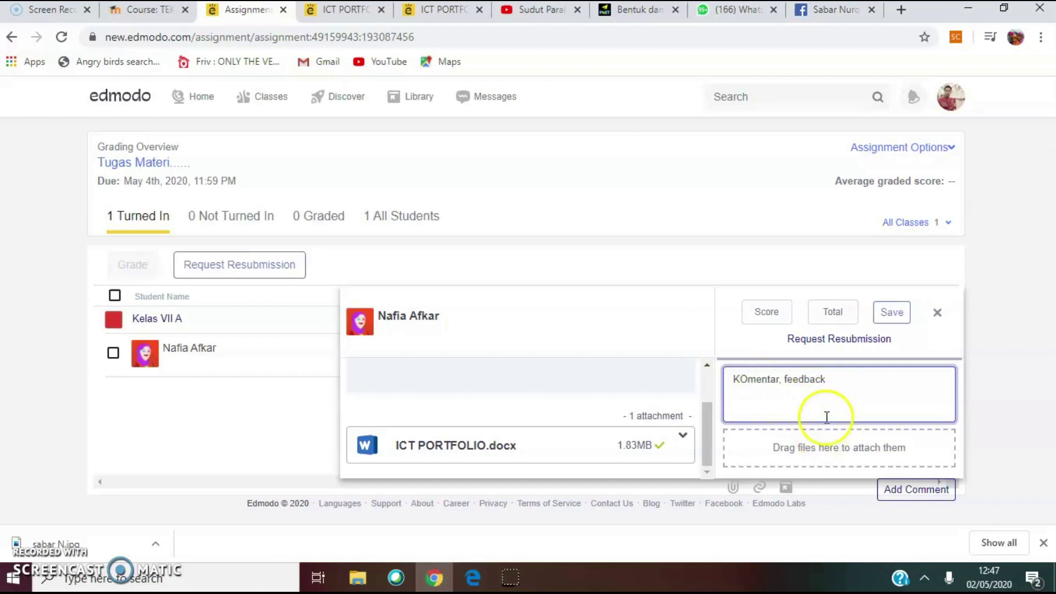
click(916, 489)
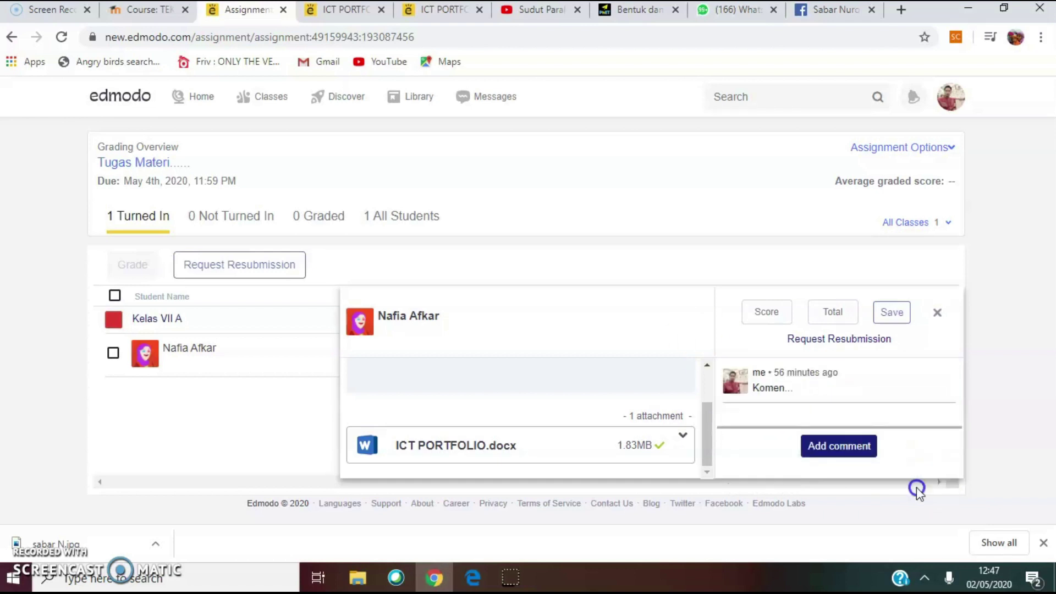
- Grade the student's Tugas Materi submission with a score of 80 out of 100, save it and close the submission
click(777, 313)
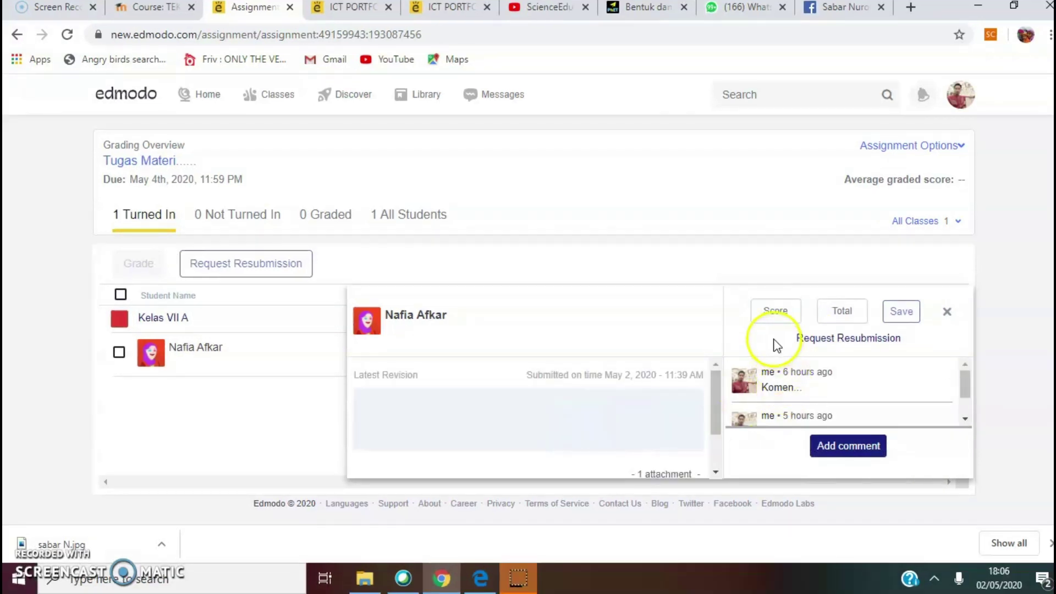
click(768, 340)
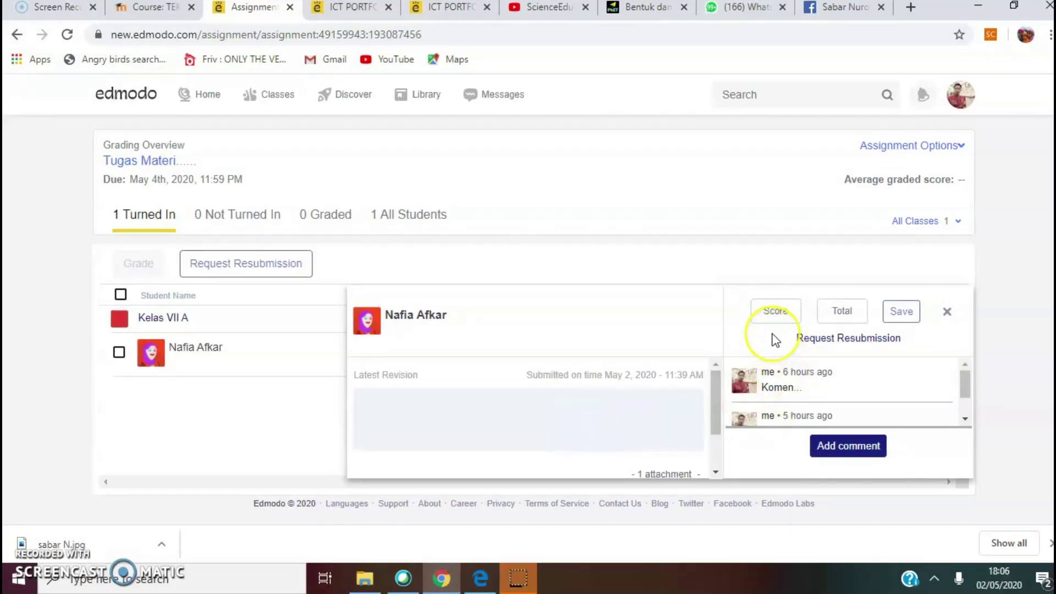
click(777, 309)
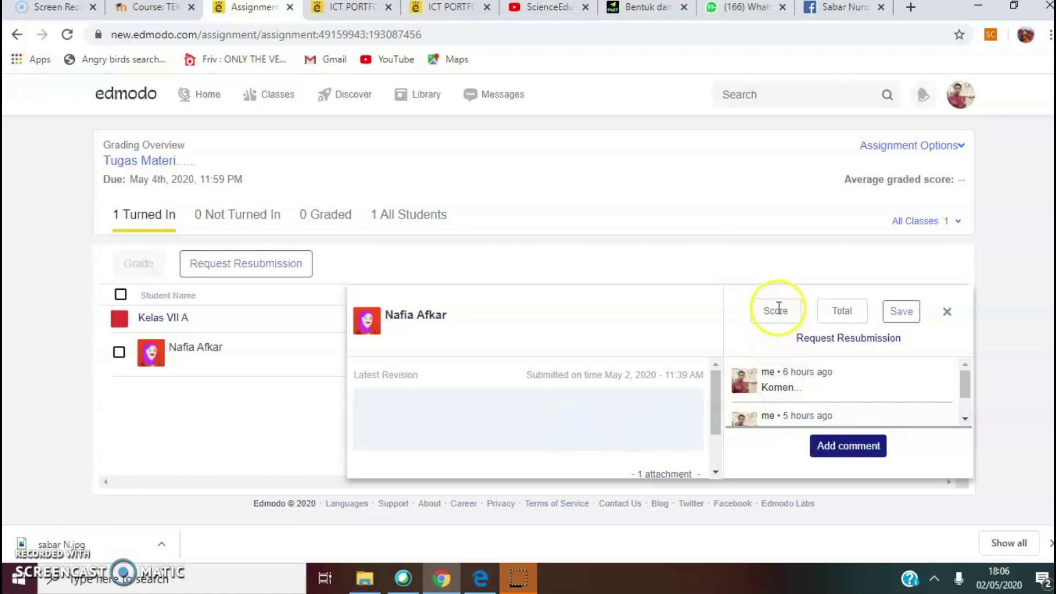
click(778, 307)
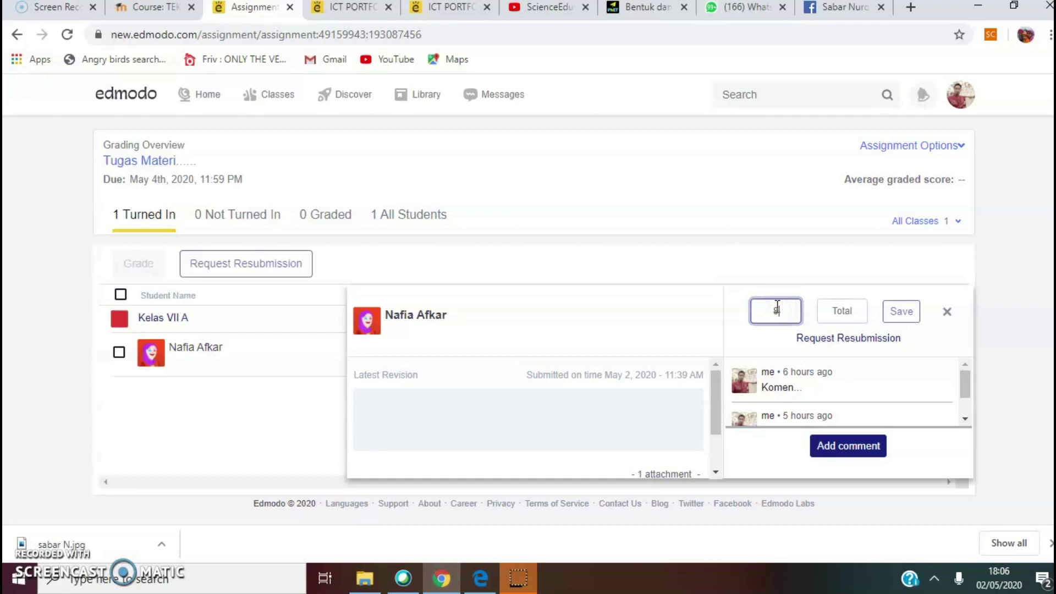
click(841, 309)
text(10)
click(855, 316)
click(767, 310)
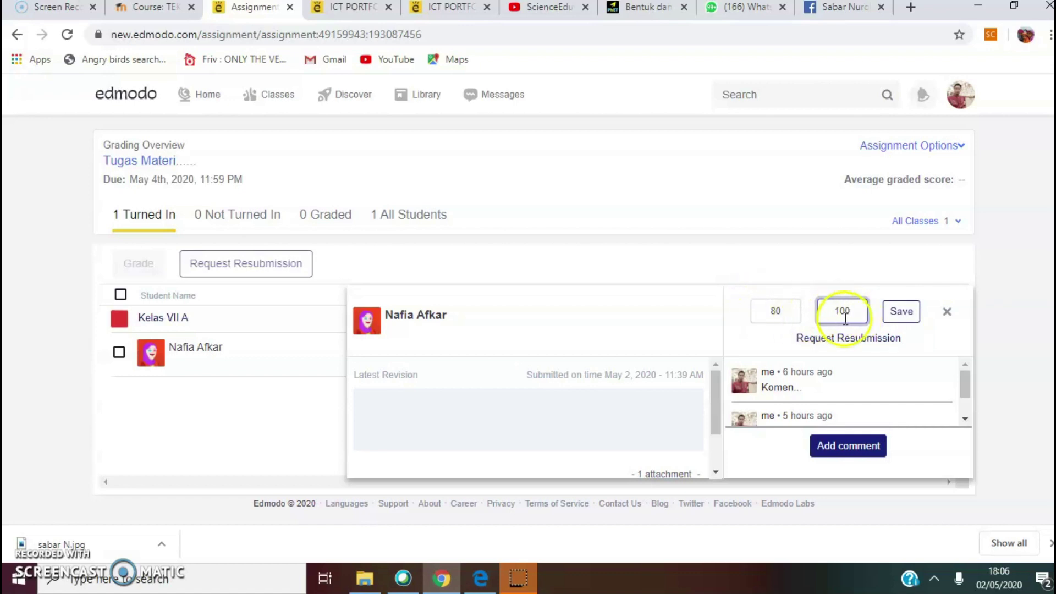
click(907, 318)
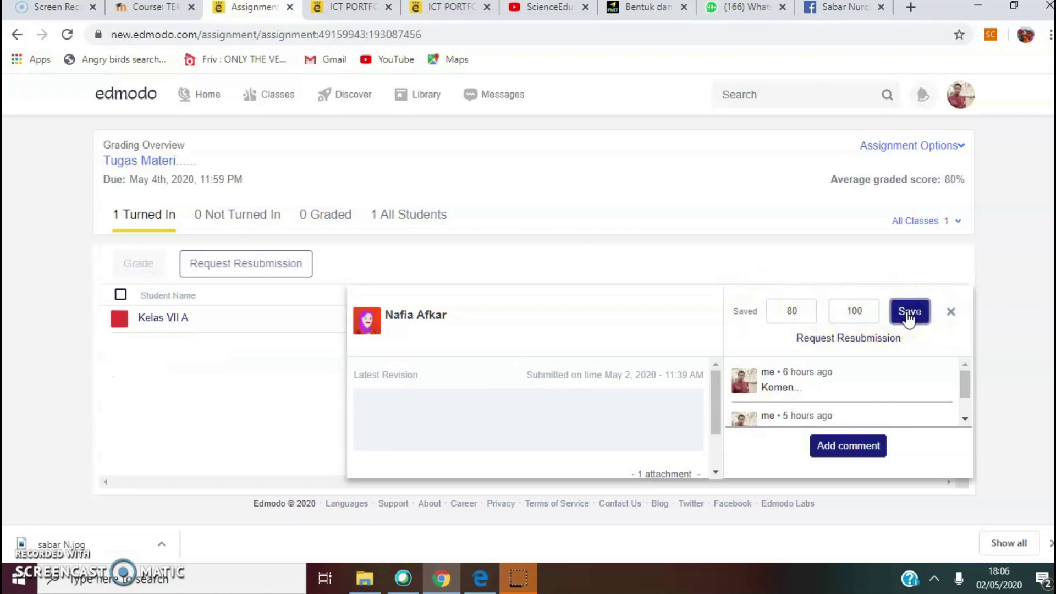
click(951, 312)
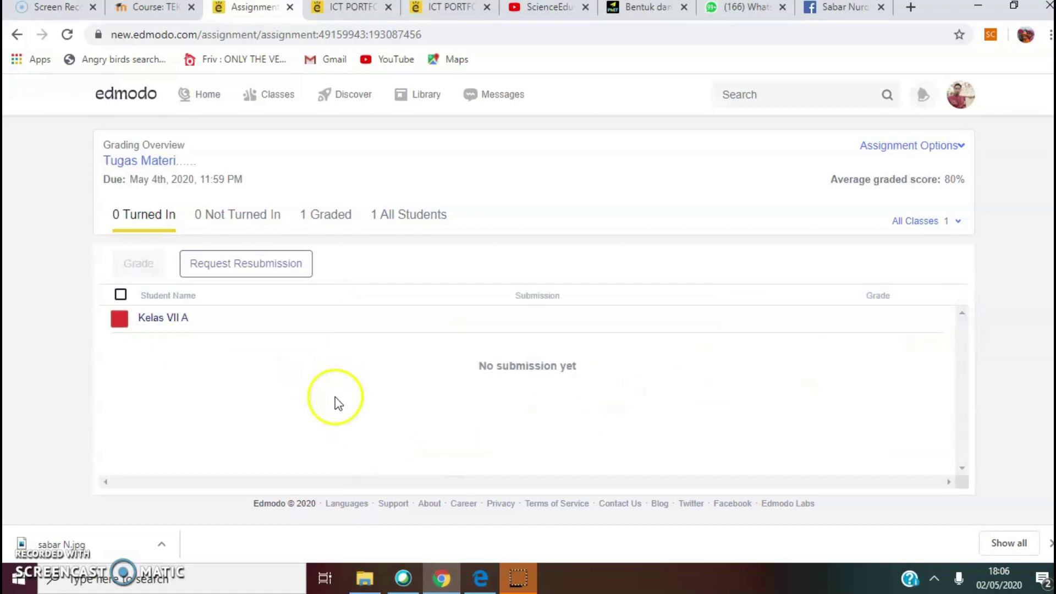
- View the Tugas Materi grades for all students and open the class Progress page
click(392, 218)
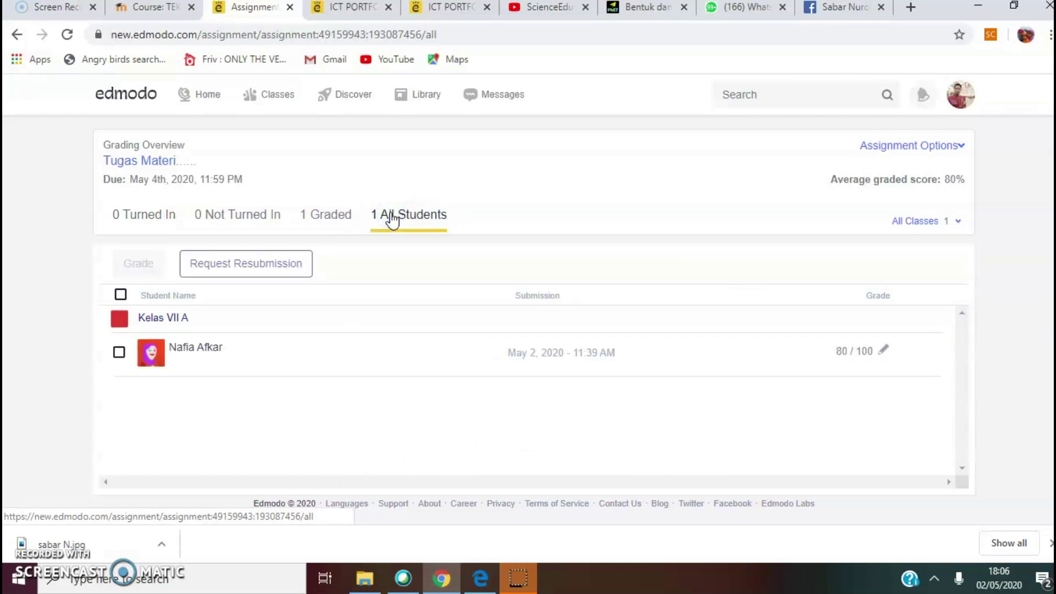
click(374, 226)
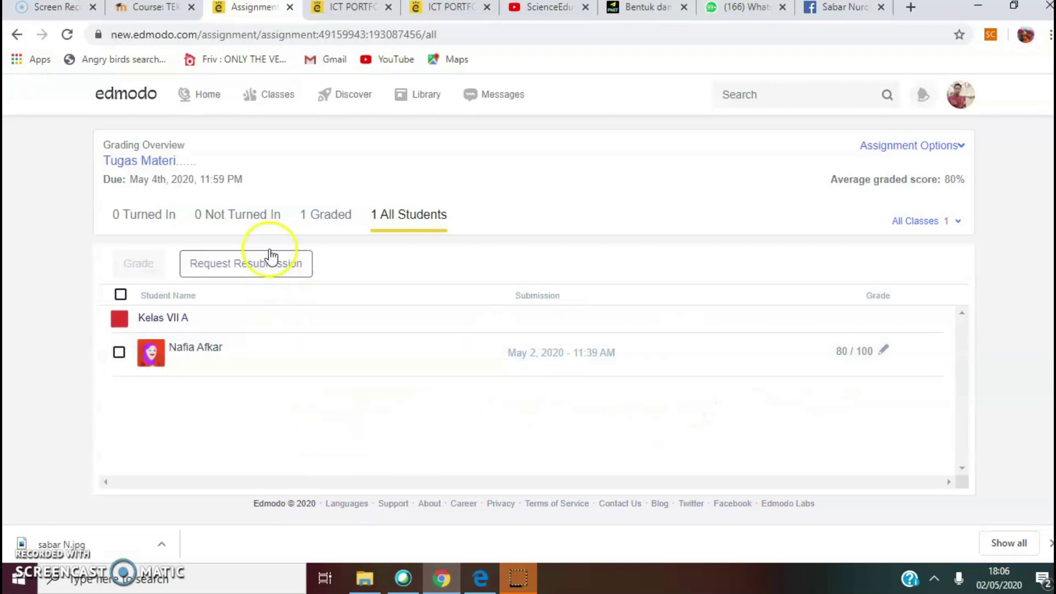
mouse_move(264, 103)
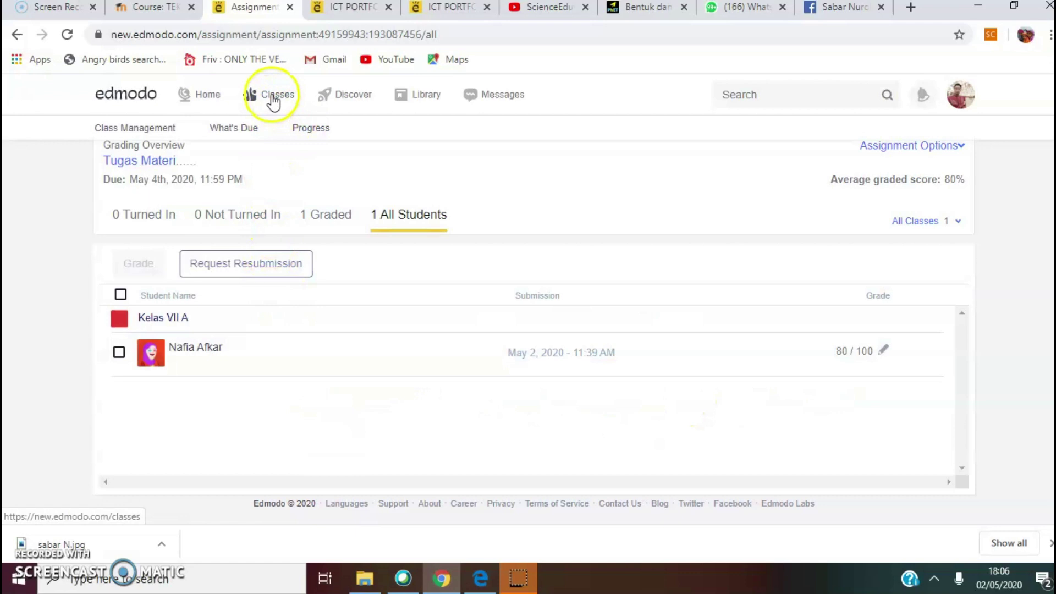
click(310, 136)
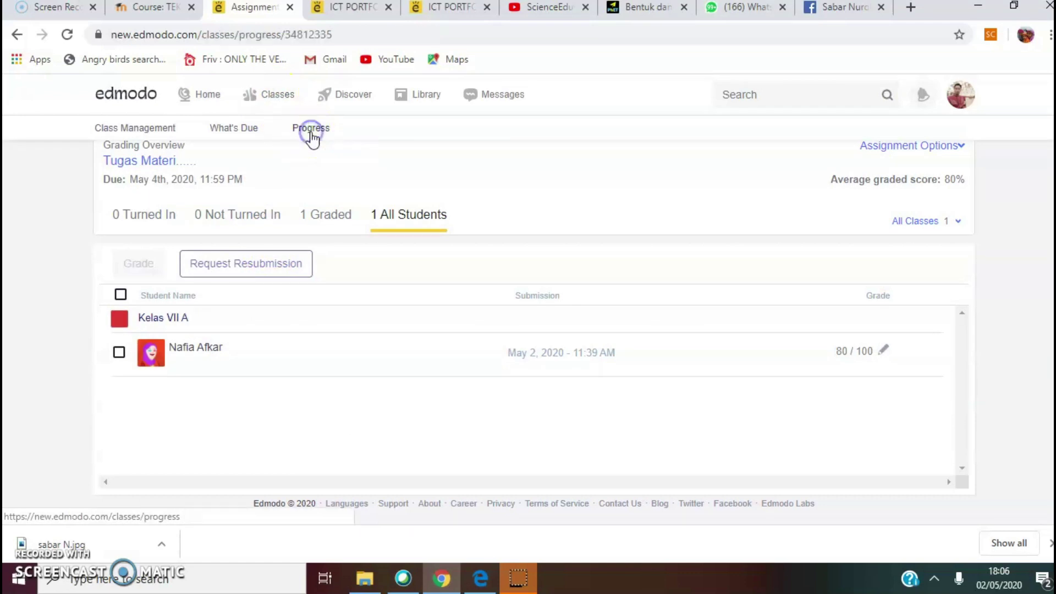